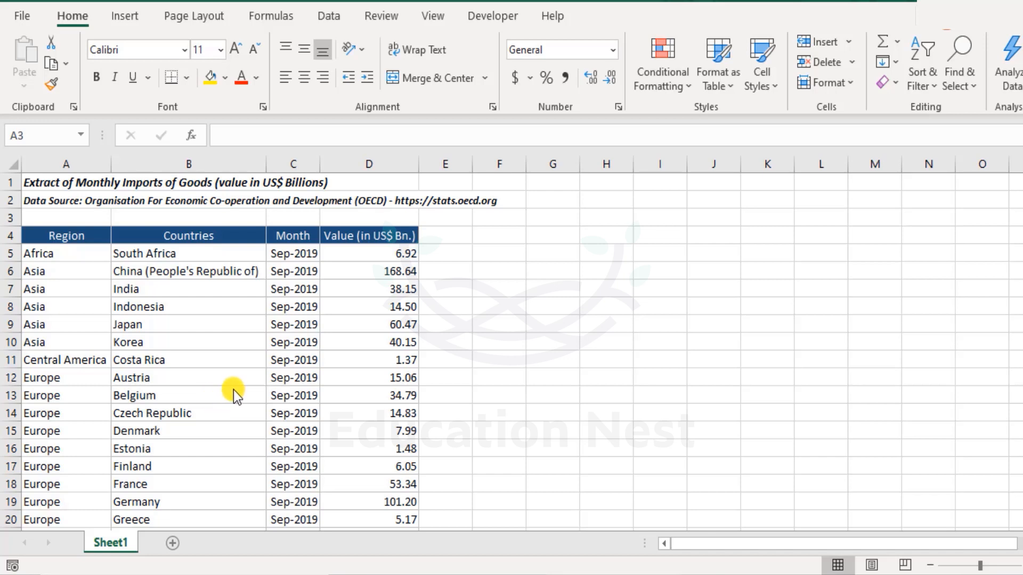
Step: Examine the Outline commands, including Group, Ungroup and Subtotal
left_click(338, 18)
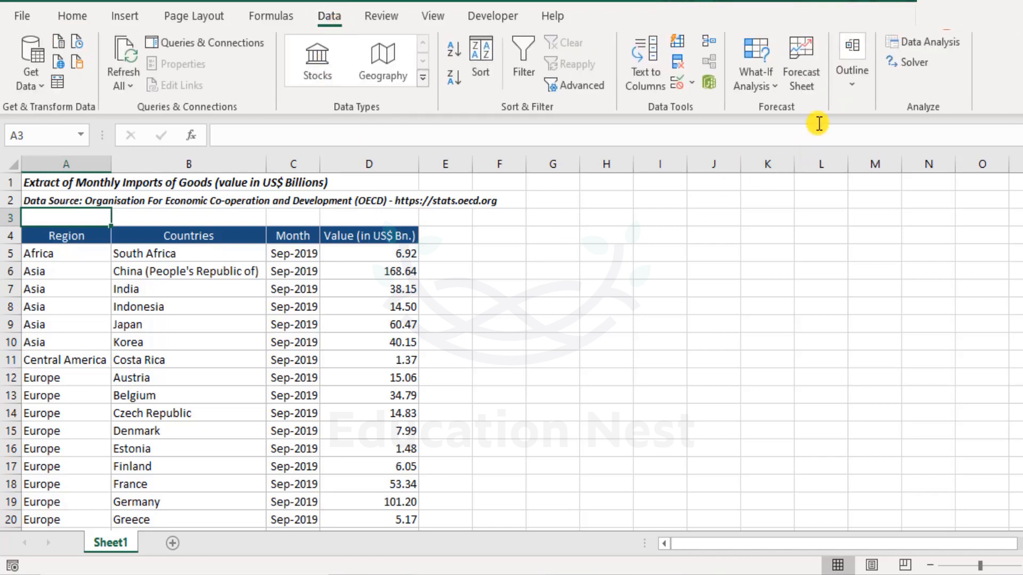
left_click(856, 79)
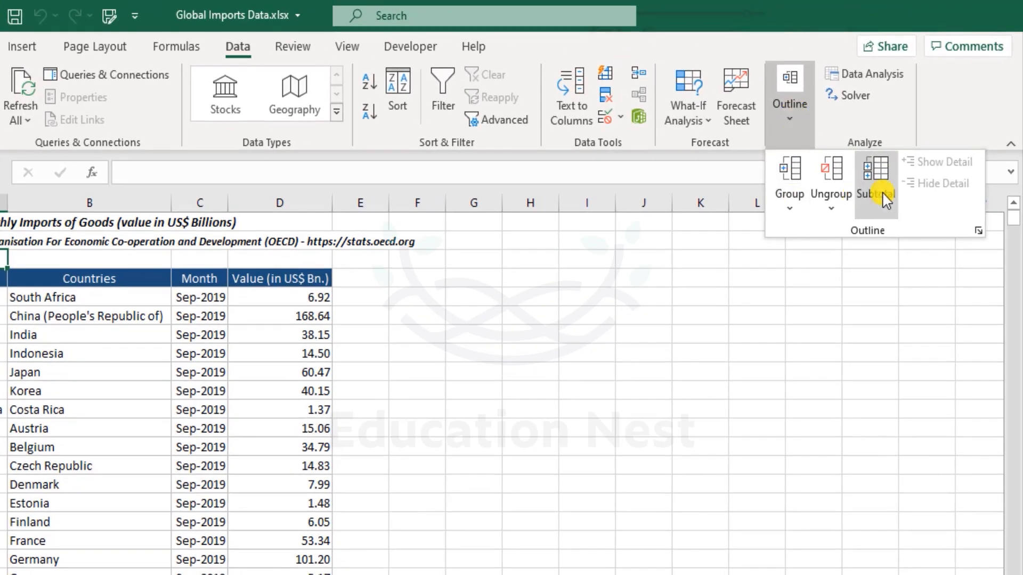
left_click(953, 126)
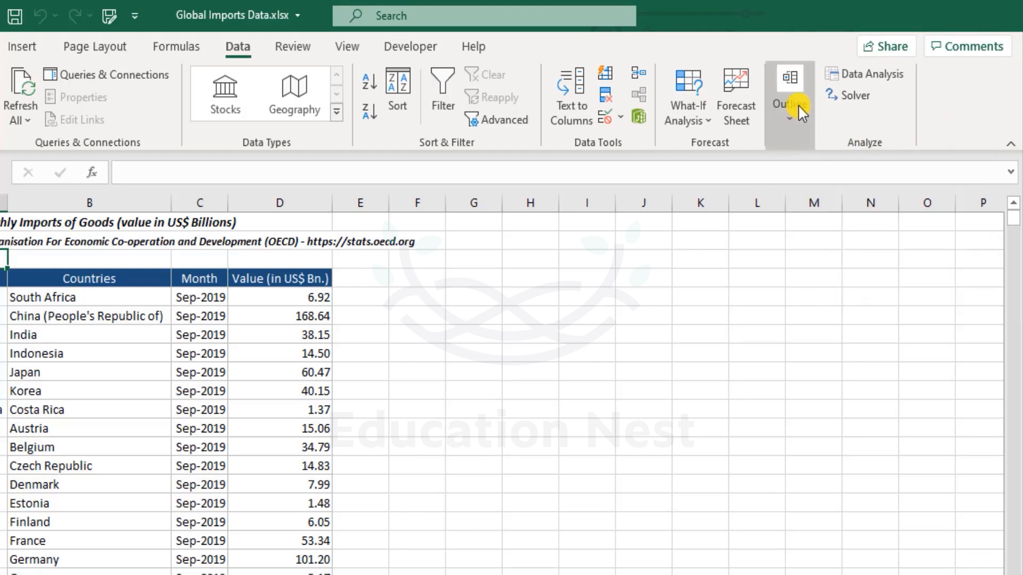
left_click(798, 122)
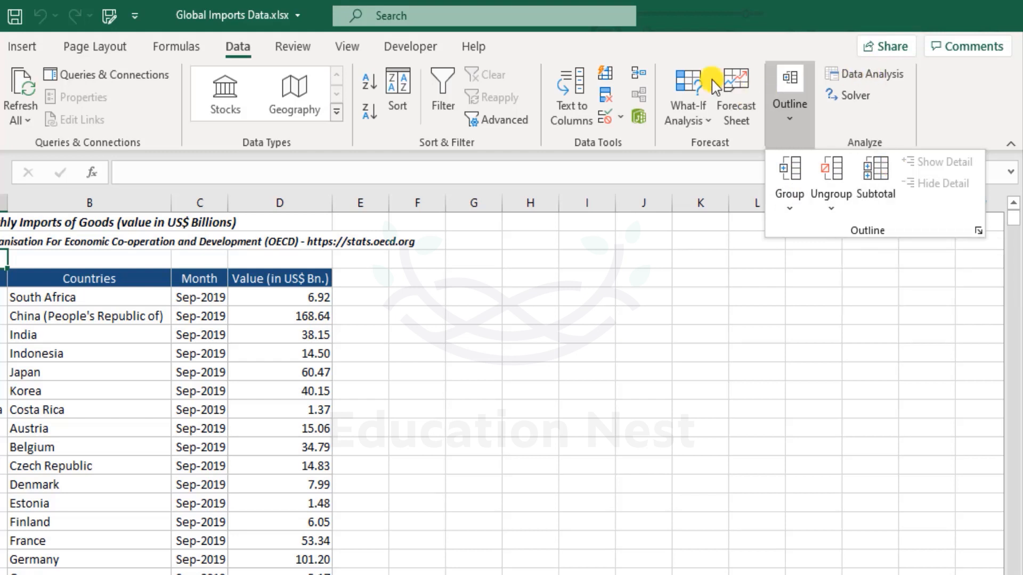
left_click(950, 94)
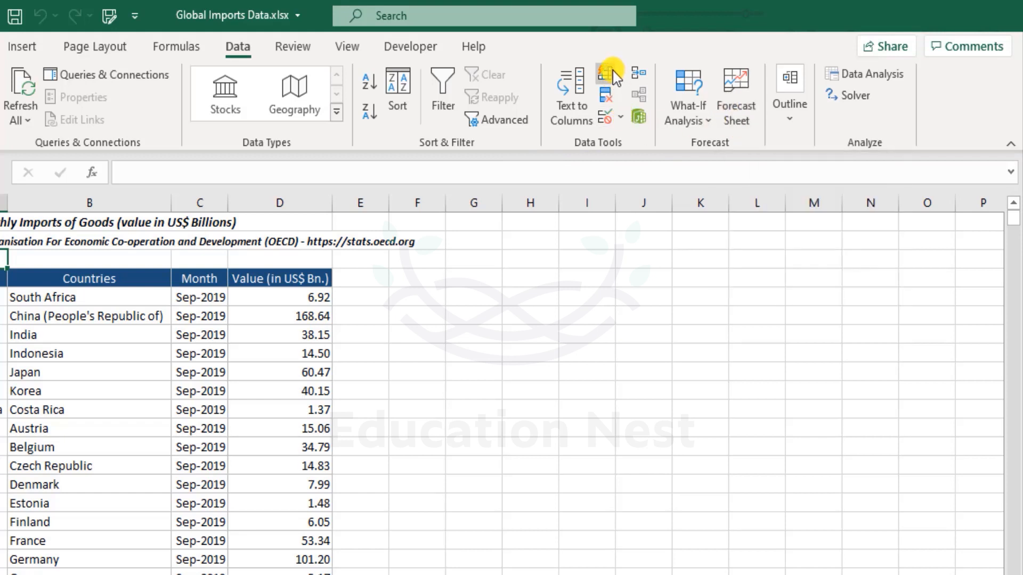
left_click(797, 105)
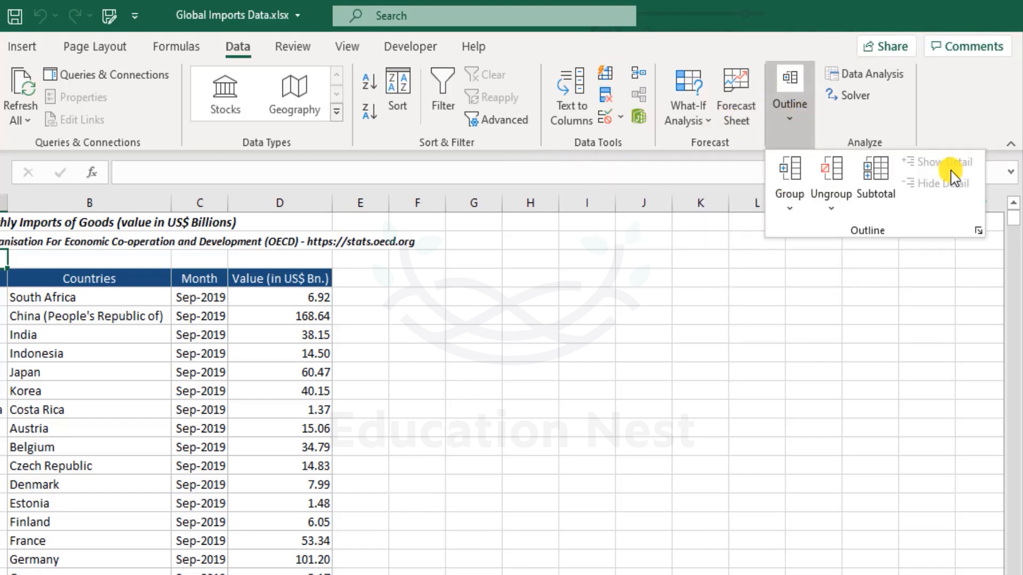
left_click(660, 156)
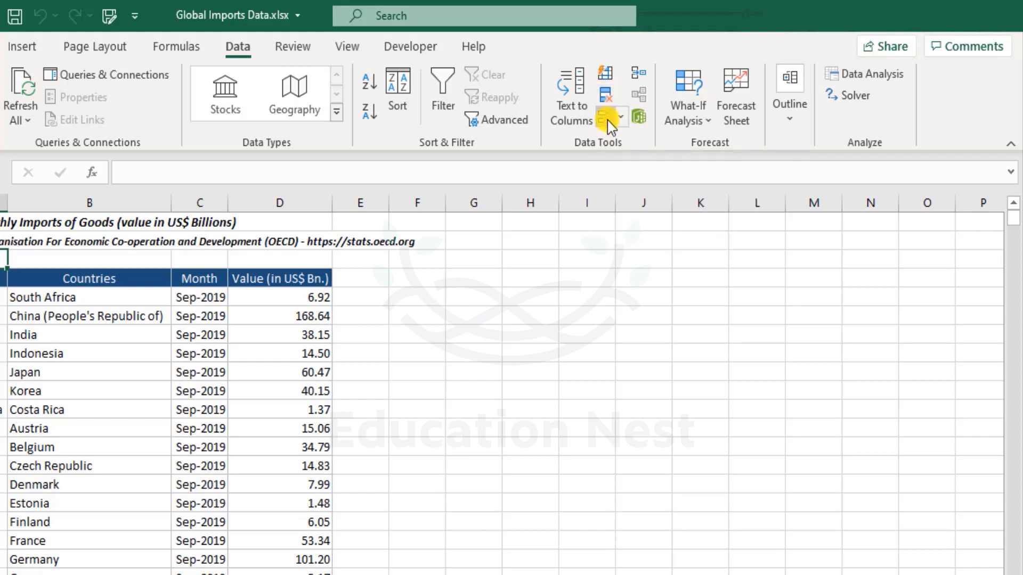
left_click(783, 119)
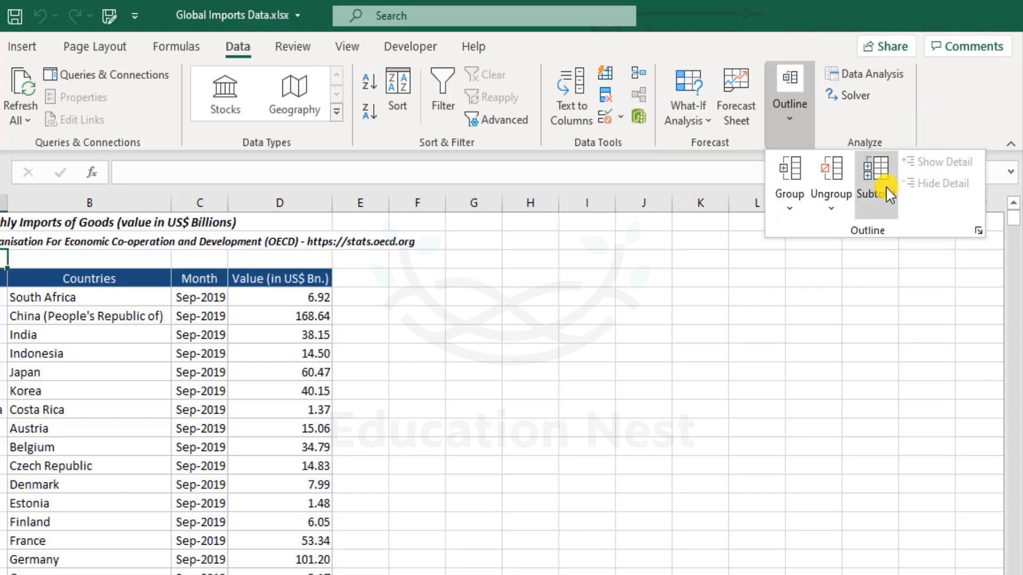
left_click(923, 102)
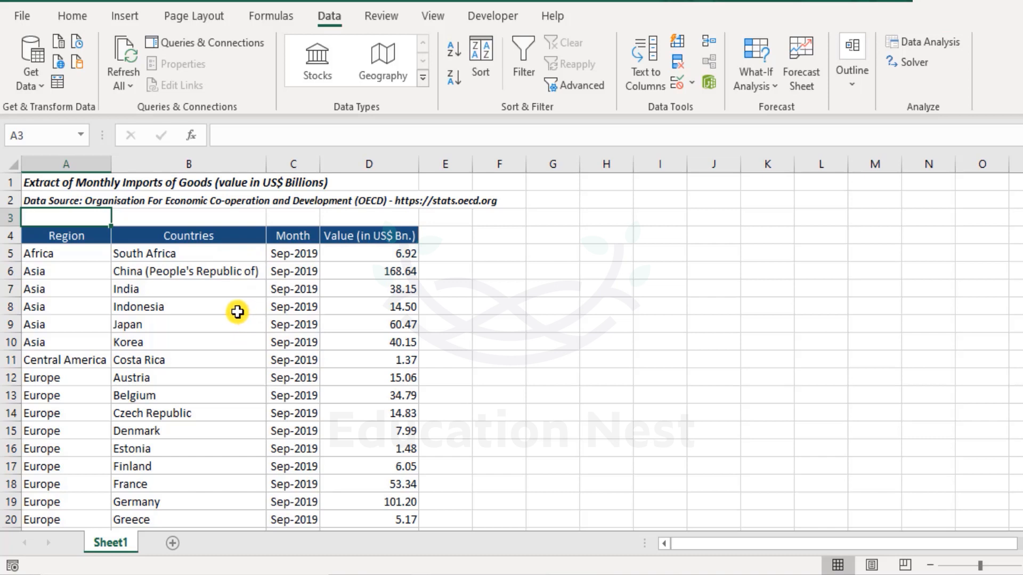
Step: Examine the Region, Countries, Month and Value columns by selecting their data rows
left_click_drag(81, 253, 85, 342)
scroll(164, 292, "down", 3)
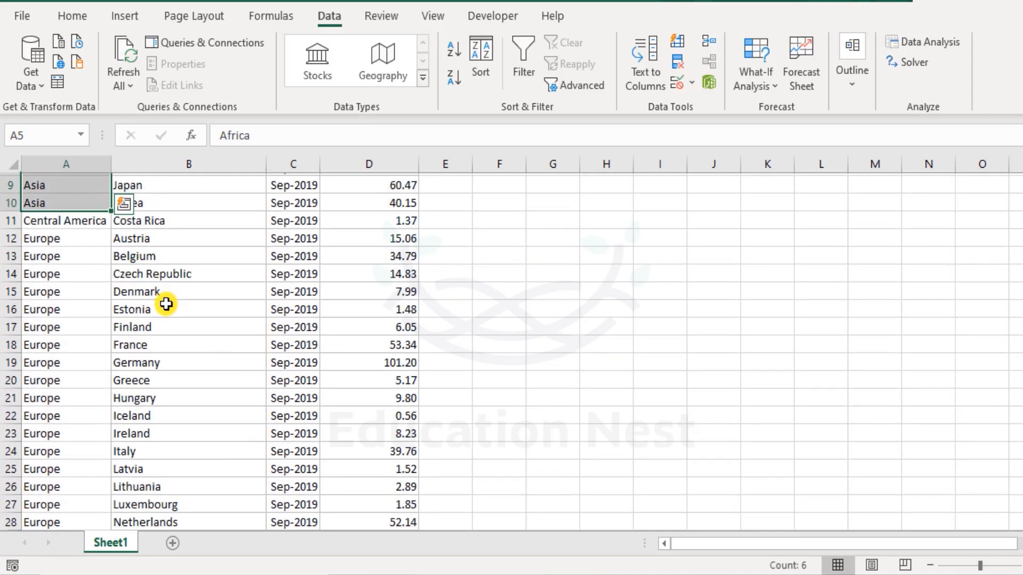
scroll(167, 302, "up", 3)
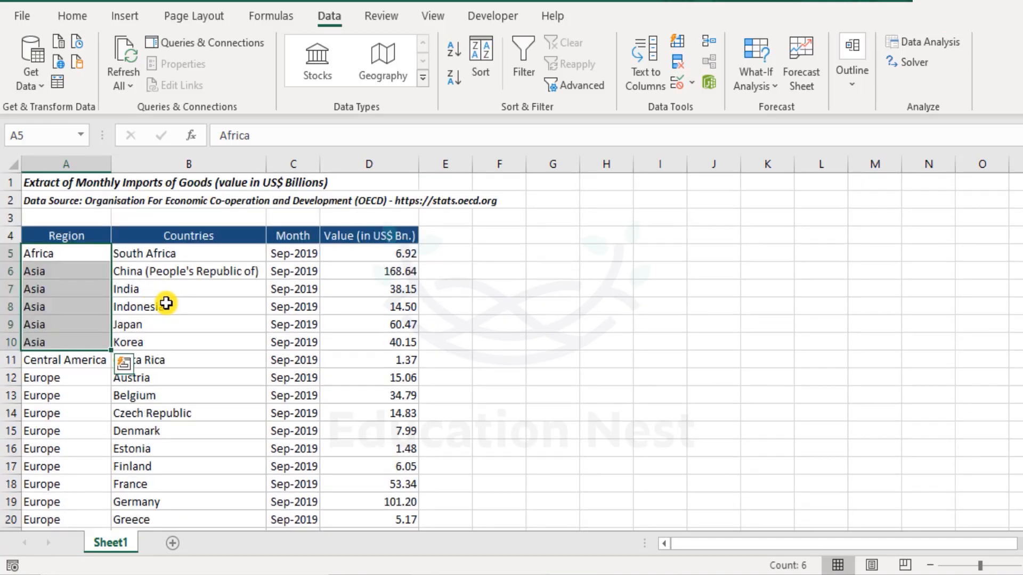
left_click_drag(75, 254, 73, 516)
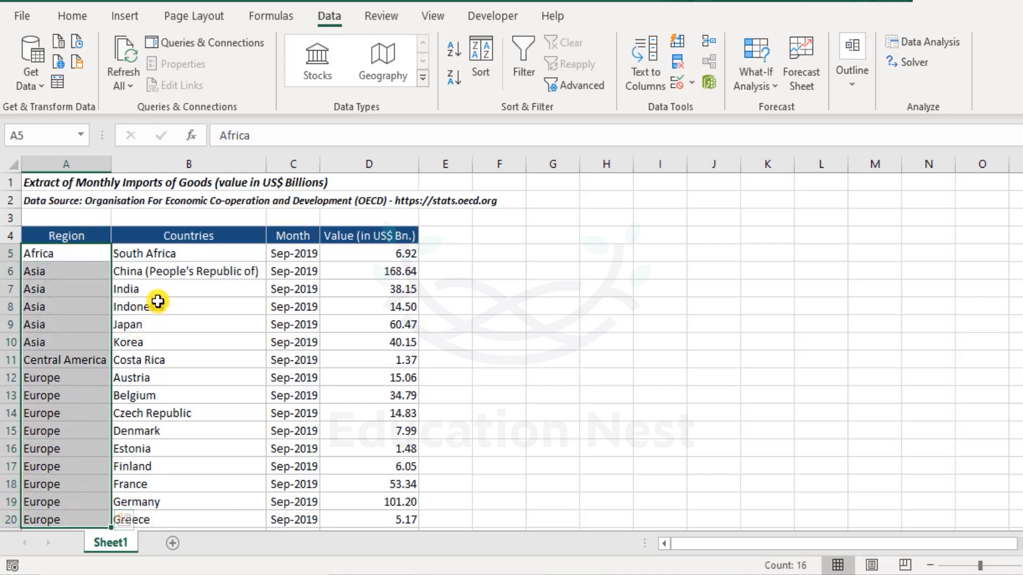
left_click_drag(159, 254, 153, 502)
left_click_drag(290, 255, 287, 504)
left_click_drag(360, 246, 360, 518)
left_click(332, 337)
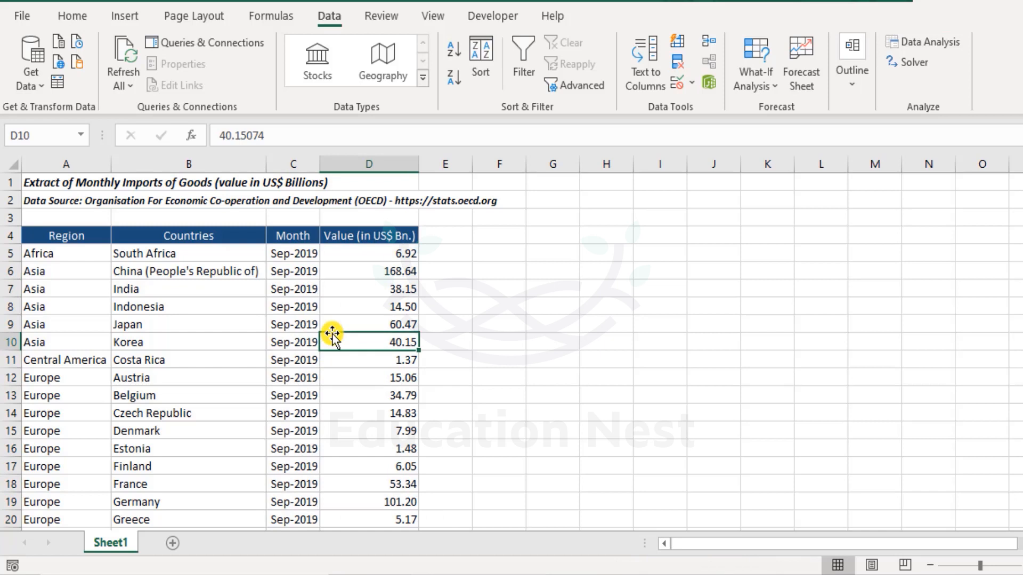
left_click(59, 251)
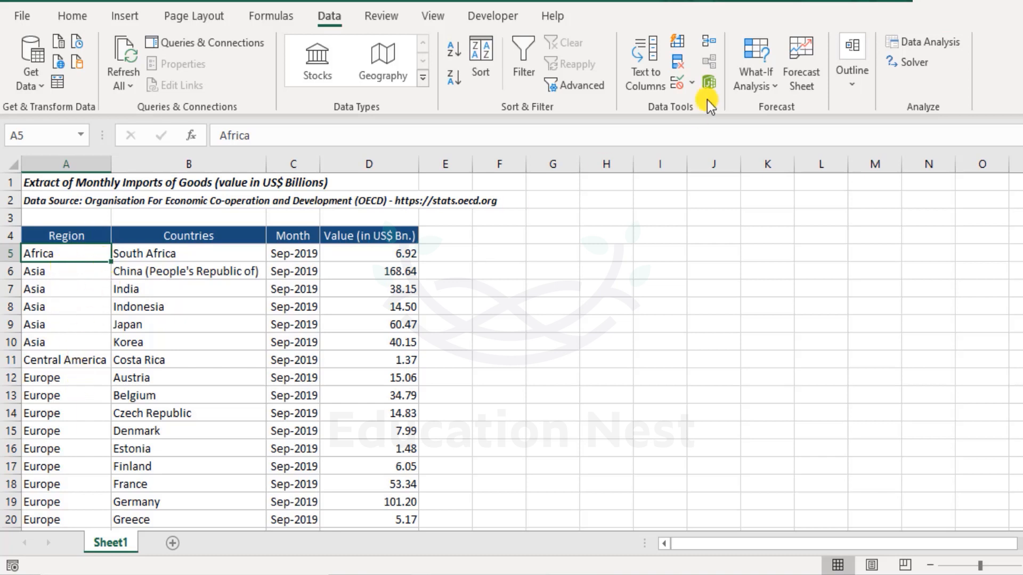
left_click(66, 275)
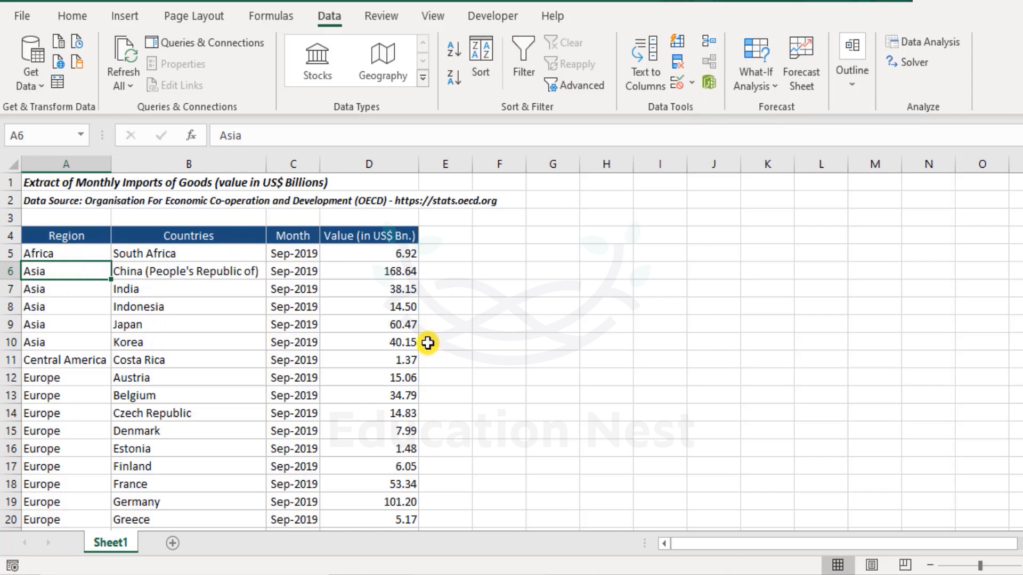
left_click(850, 78)
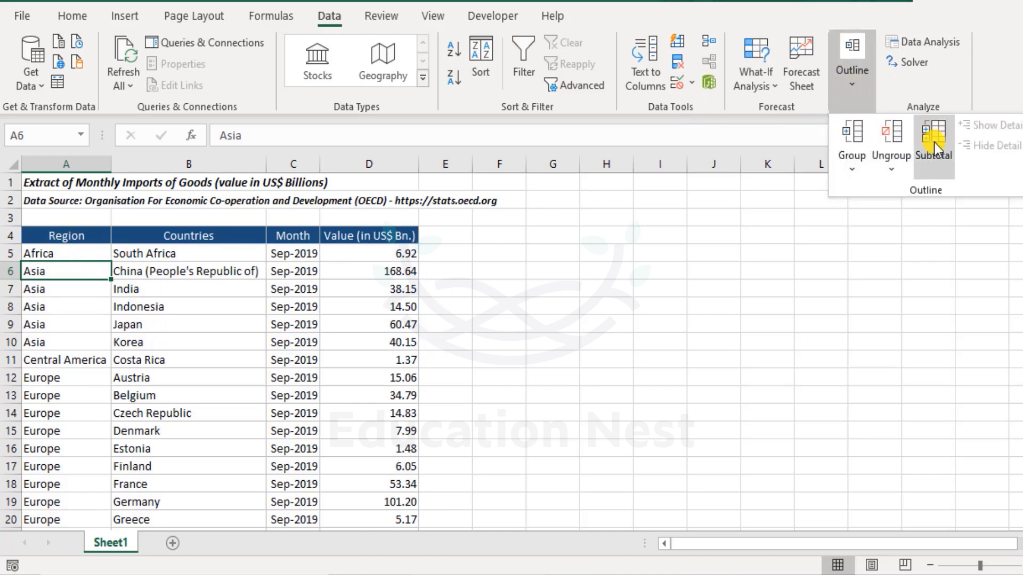
left_click(934, 143)
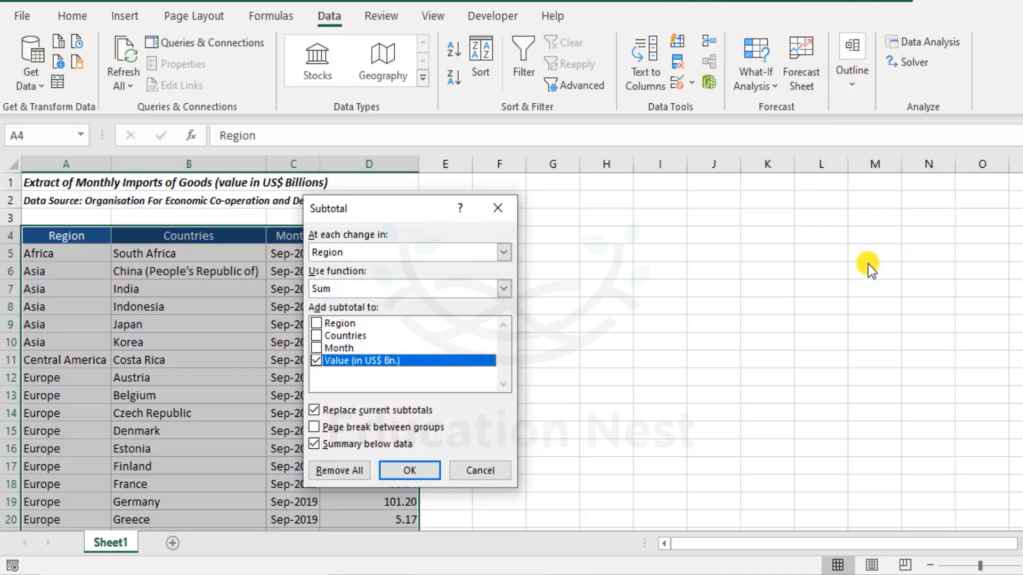
key("Escape")
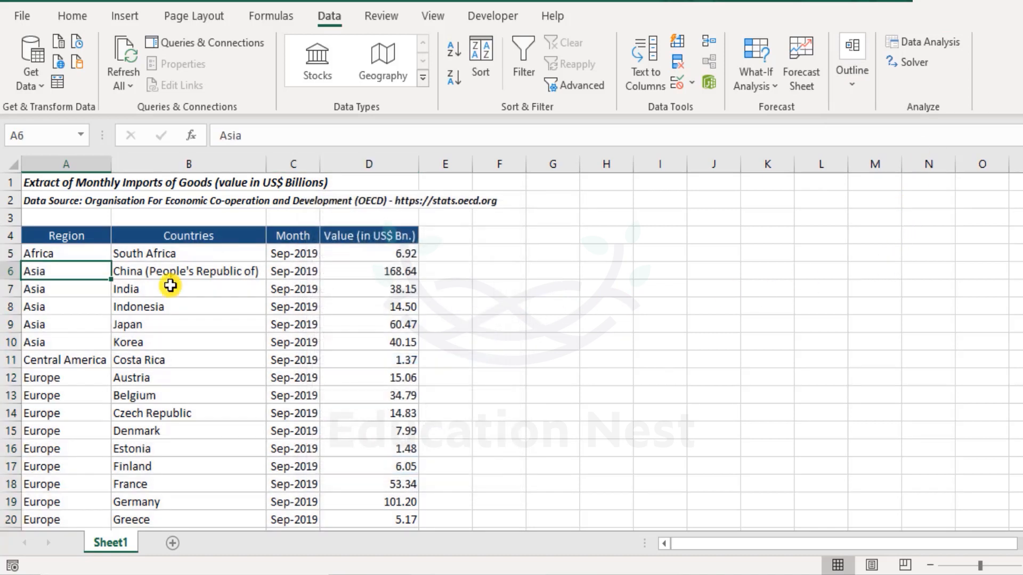
Step: Select the whole table from the Region header and add subtotals at each change in Region, using Sum on Value (in US$ Bn.)
left_click(83, 252)
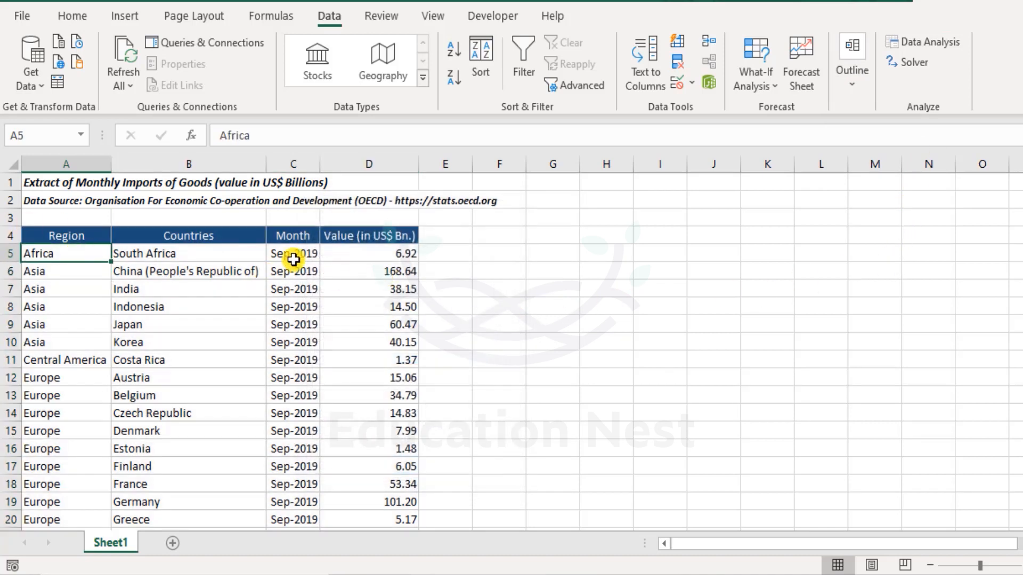
key("Up")
key("ctrl+shift+Right")
key("ctrl+shift+Down")
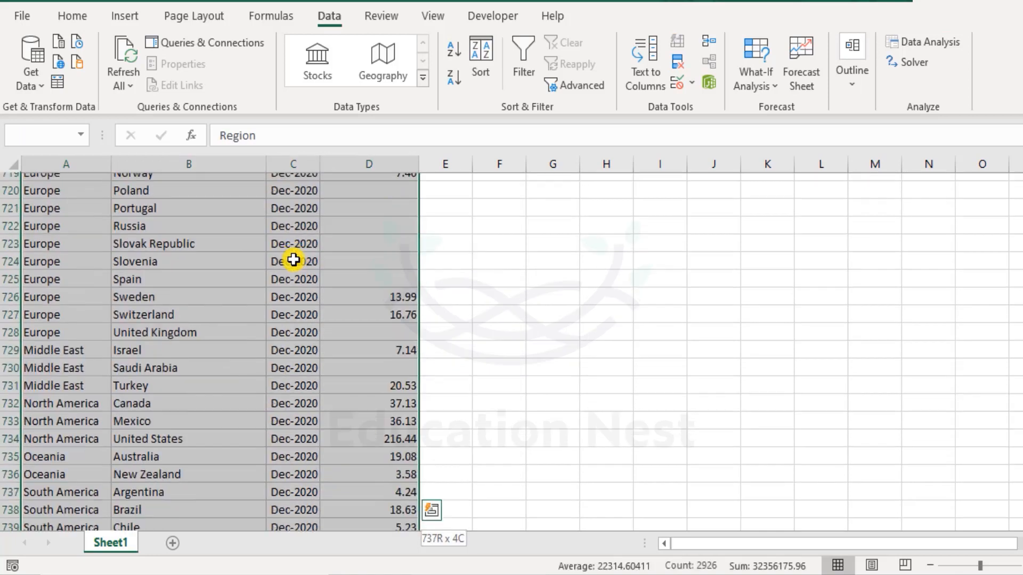
left_click(849, 89)
left_click(928, 139)
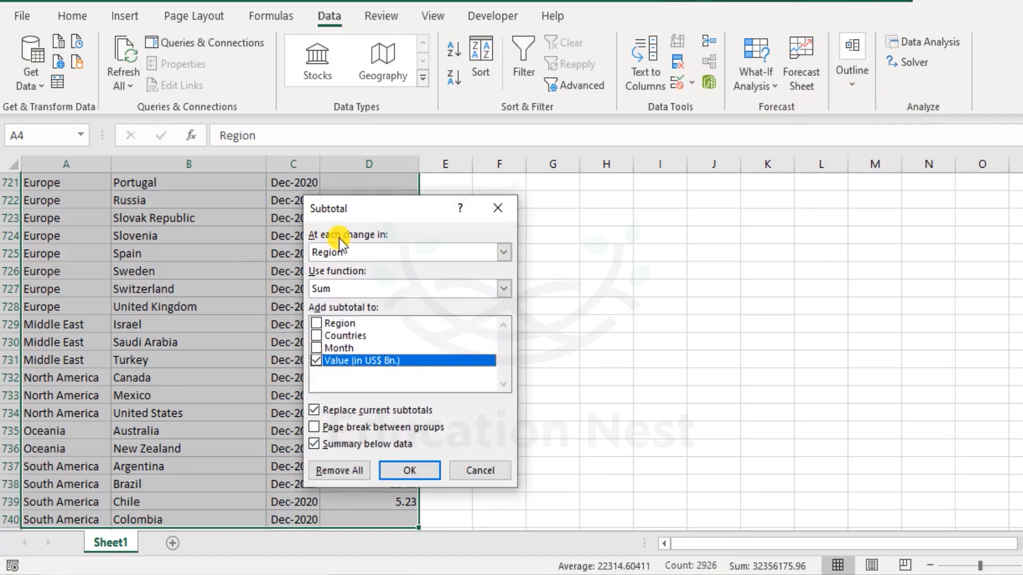
left_click(392, 253)
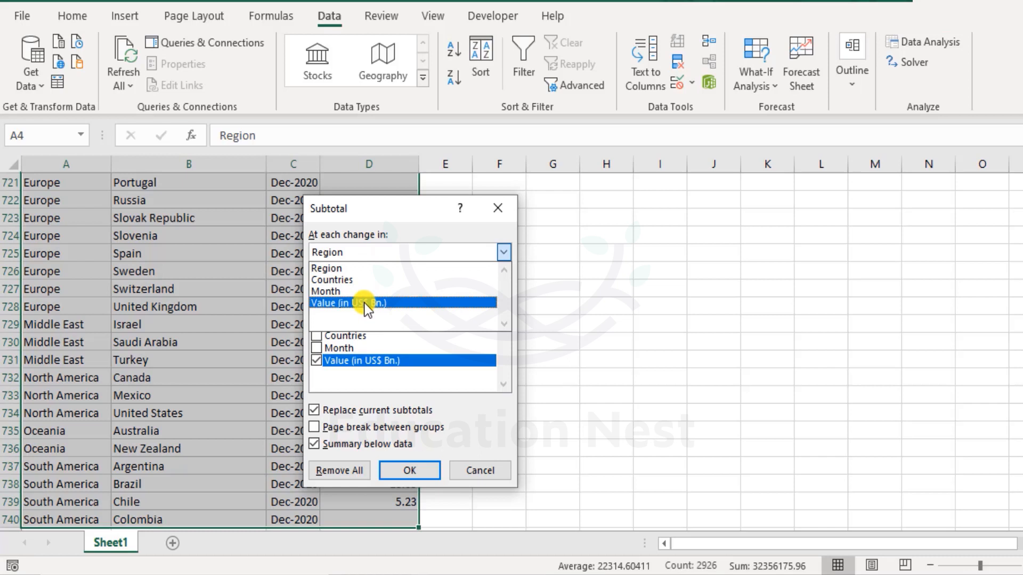
left_click(354, 267)
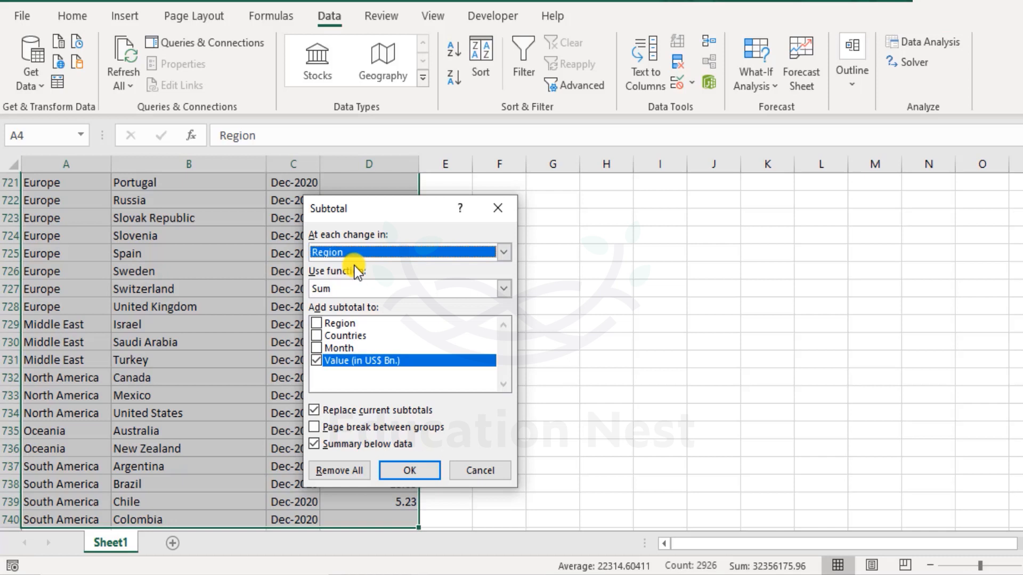
left_click(383, 293)
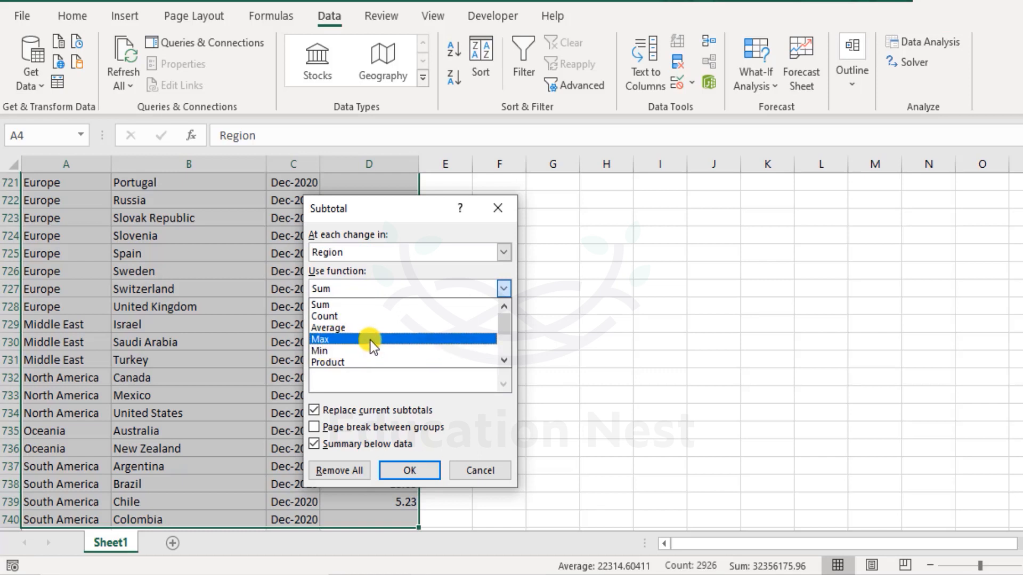
scroll(369, 340, "down", 3)
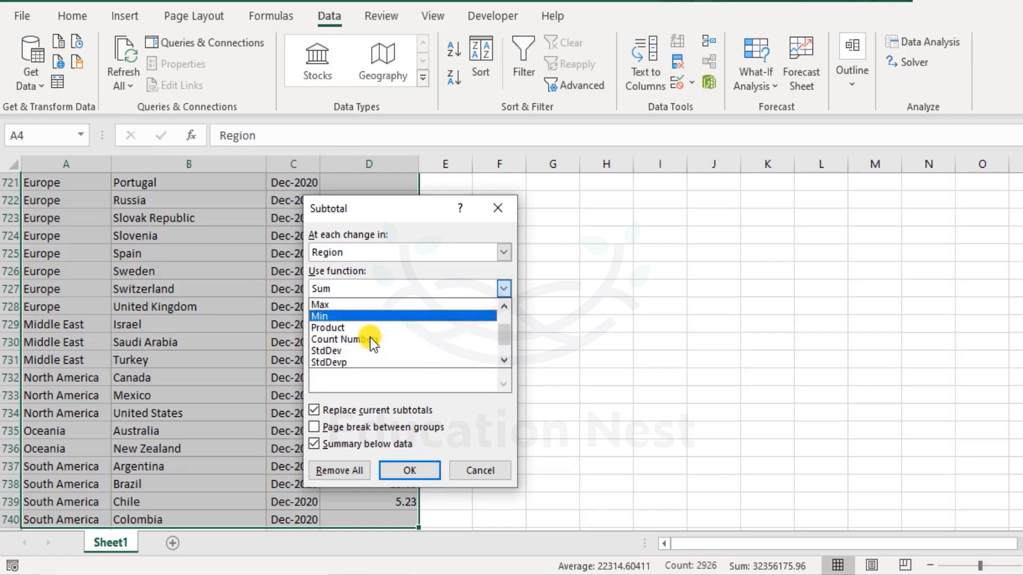
scroll(368, 332, "up", 1)
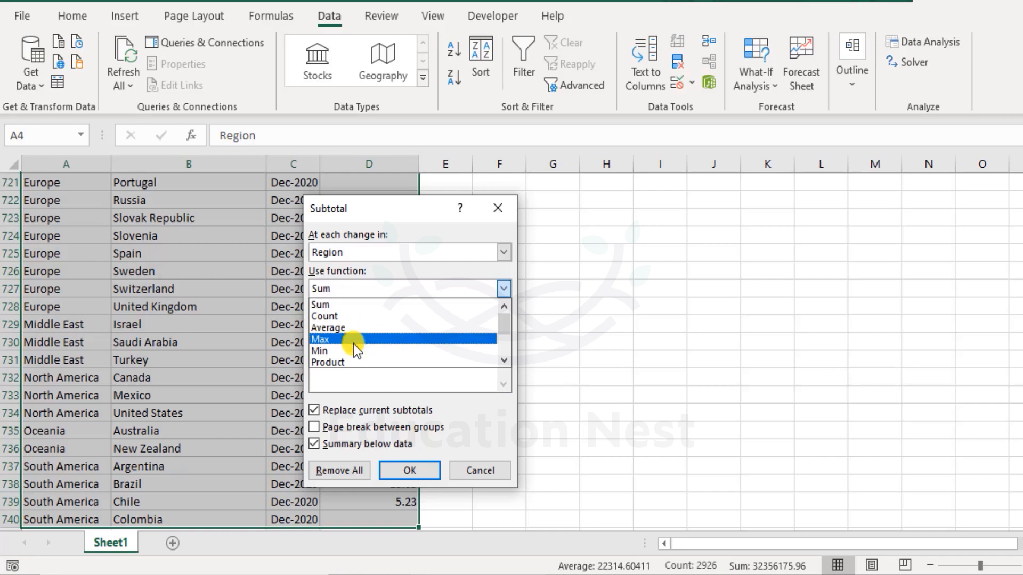
left_click(341, 306)
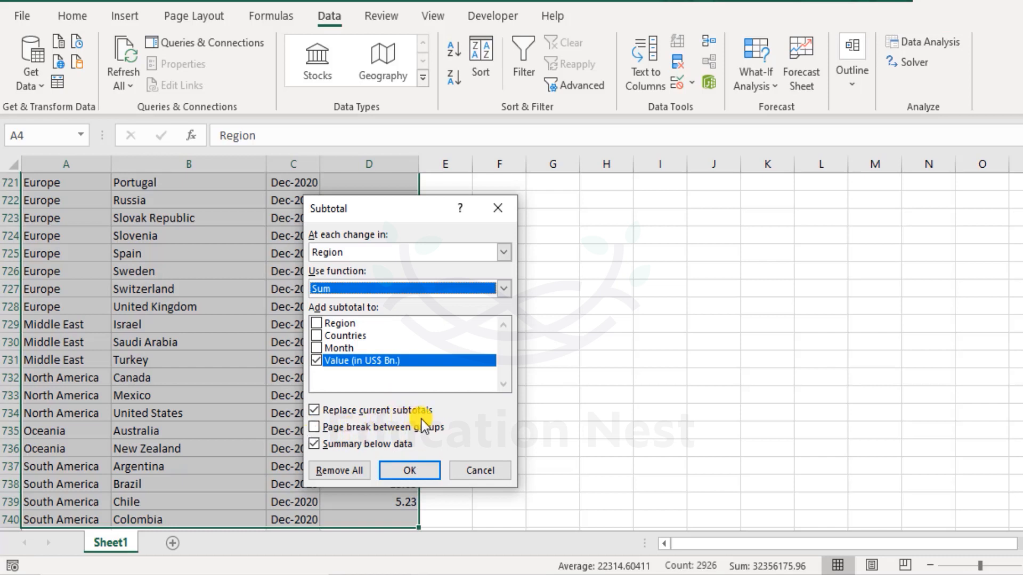
left_click(417, 472)
Step: Review each region's rows and its subtotal row in the outlined table
scroll(385, 397, "up", 20)
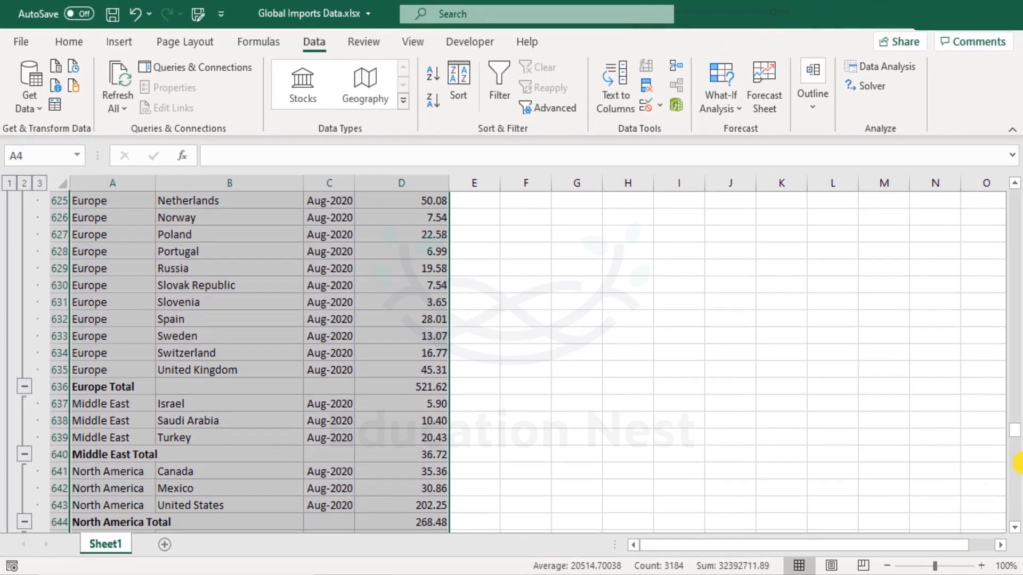
left_click_drag(1022, 429, 1022, 173)
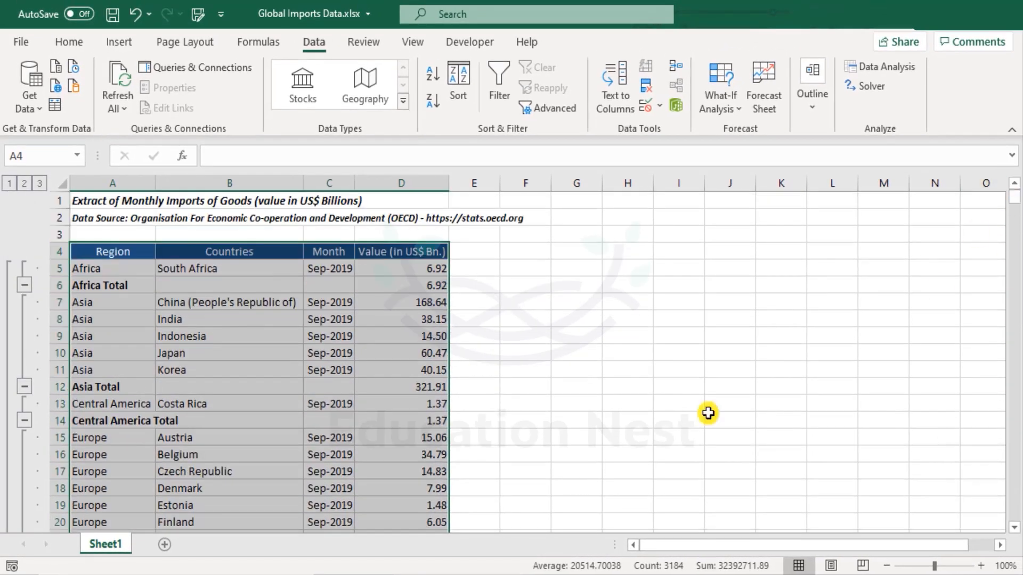
left_click(109, 258)
left_click(107, 268)
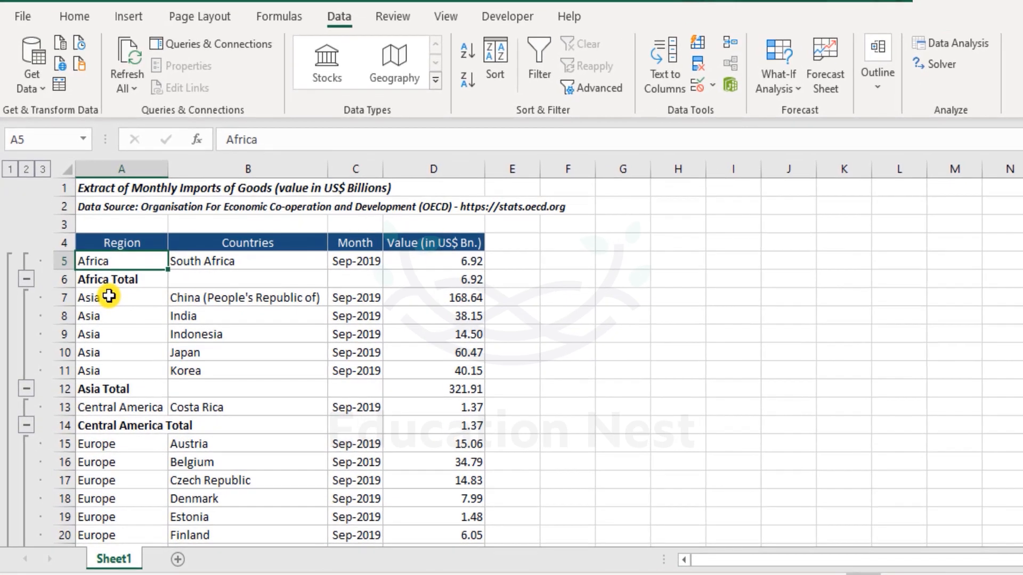
left_click_drag(109, 297, 107, 367)
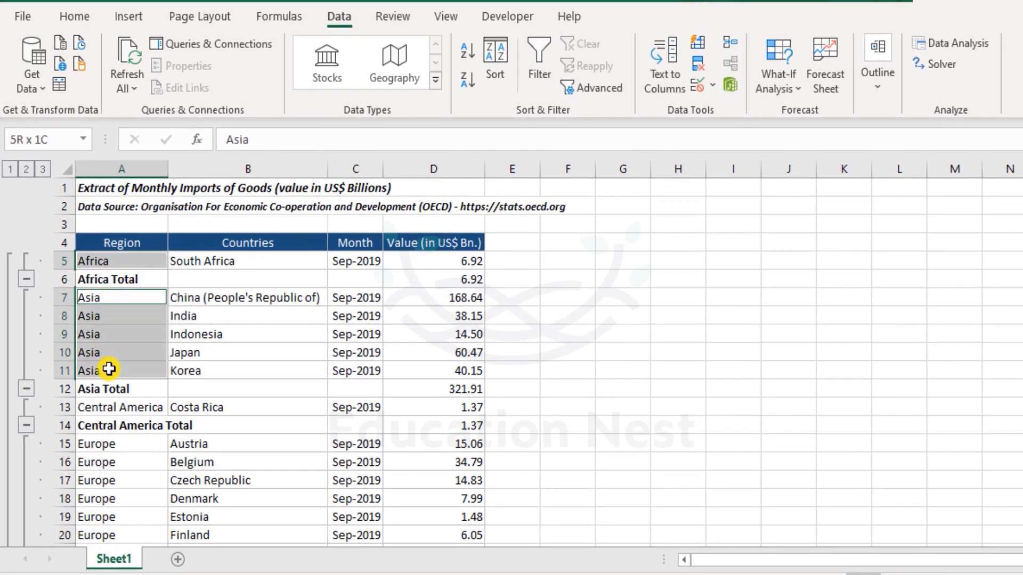
left_click(135, 407, "ctrl")
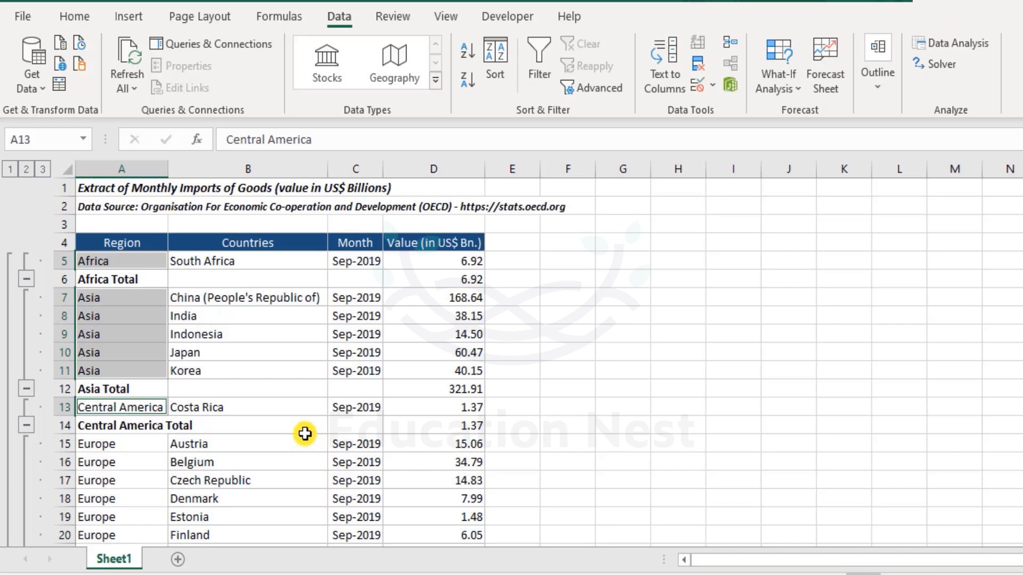
scroll(216, 427, "down", 3)
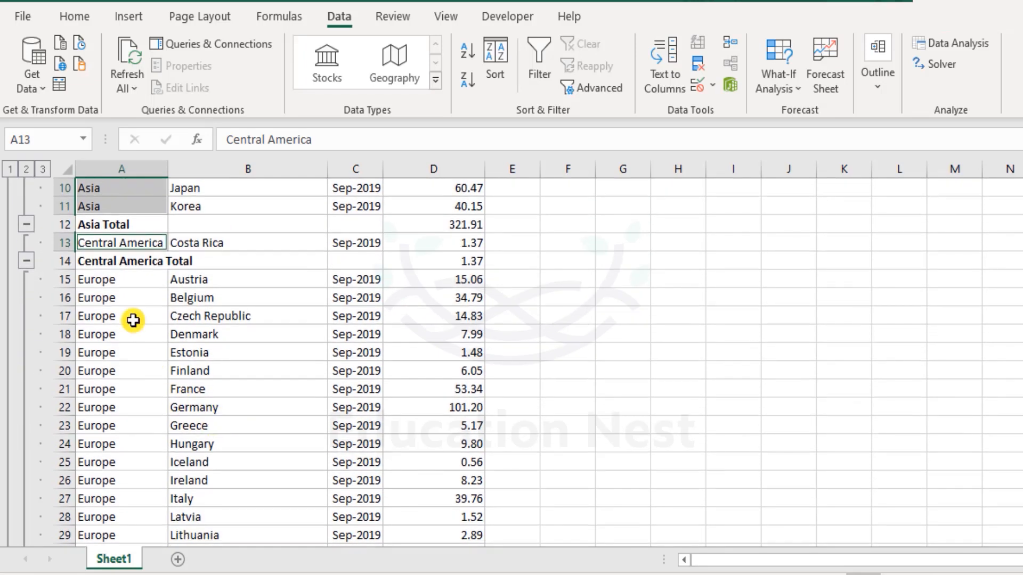
scroll(131, 277, "down", 1)
left_click_drag(130, 222, 128, 497)
scroll(129, 496, "down", 3)
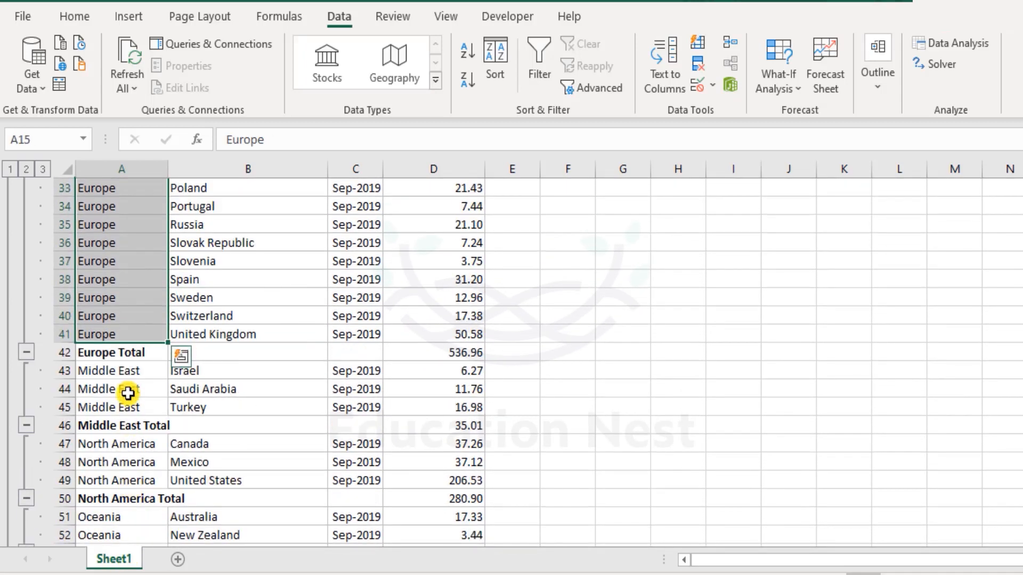
left_click_drag(129, 366, 131, 407)
left_click_drag(137, 445, 137, 481)
scroll(137, 482, "down", 3)
left_click_drag(128, 353, 285, 371)
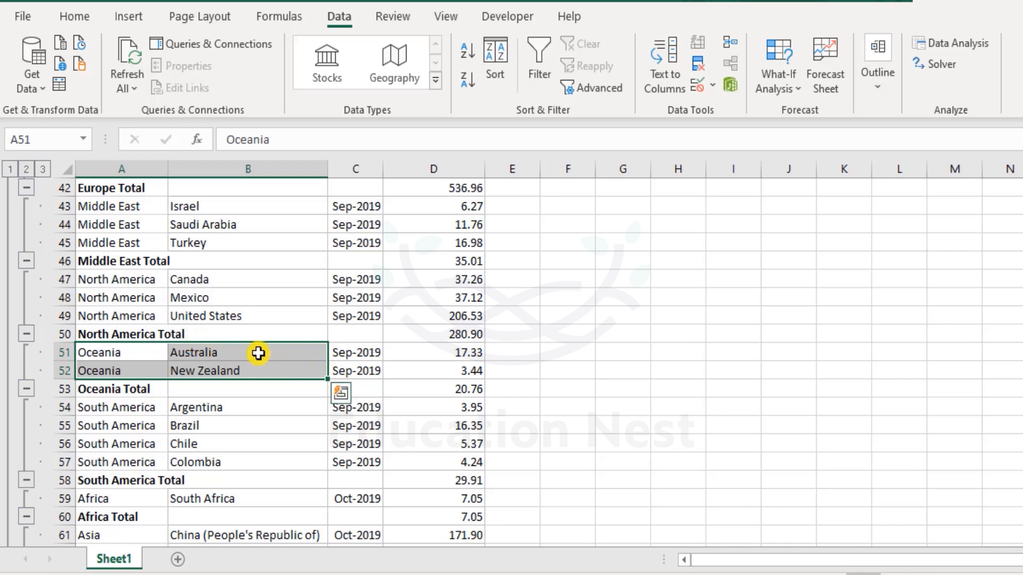
left_click_drag(146, 409, 147, 464)
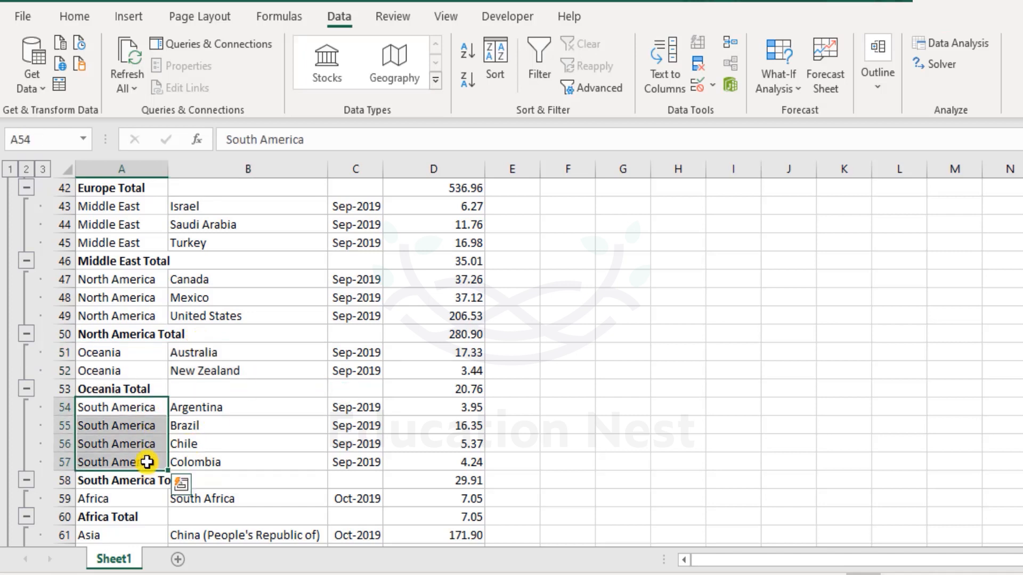
Step: Highlight the Africa, Asia and Central America total rows to compare the subtotals with their detail rows
scroll(269, 426, "down", 2)
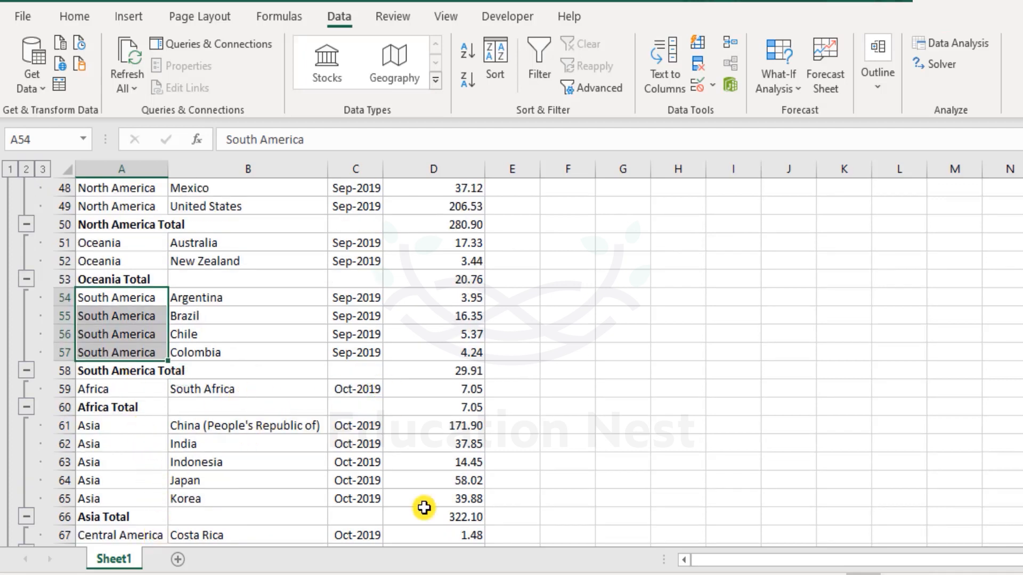
scroll(425, 470, "up", 6)
scroll(425, 470, "up", 10)
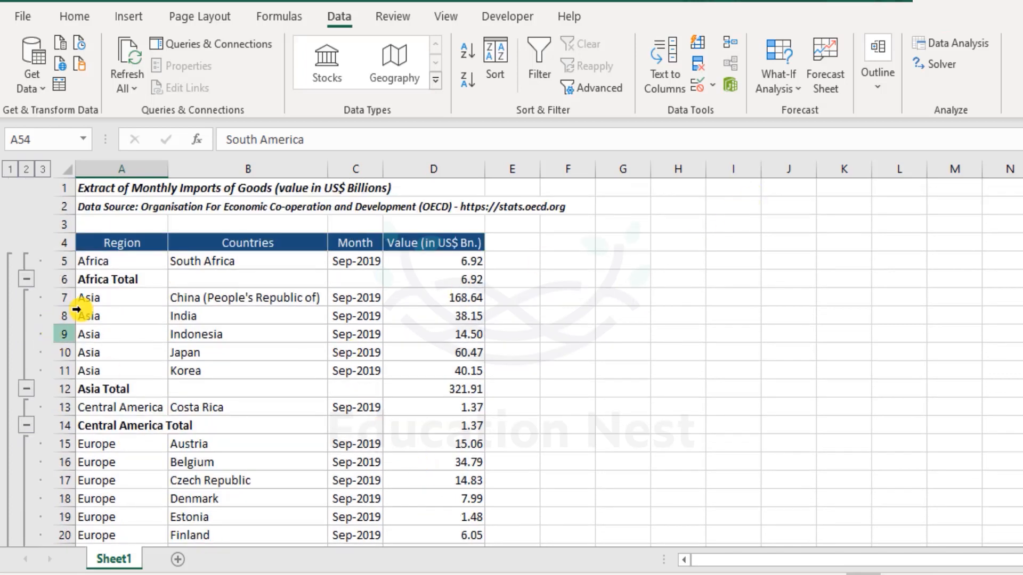
left_click_drag(142, 278, 483, 281)
left_click_drag(154, 389, 463, 389, "ctrl")
left_click_drag(163, 425, 469, 425, "ctrl")
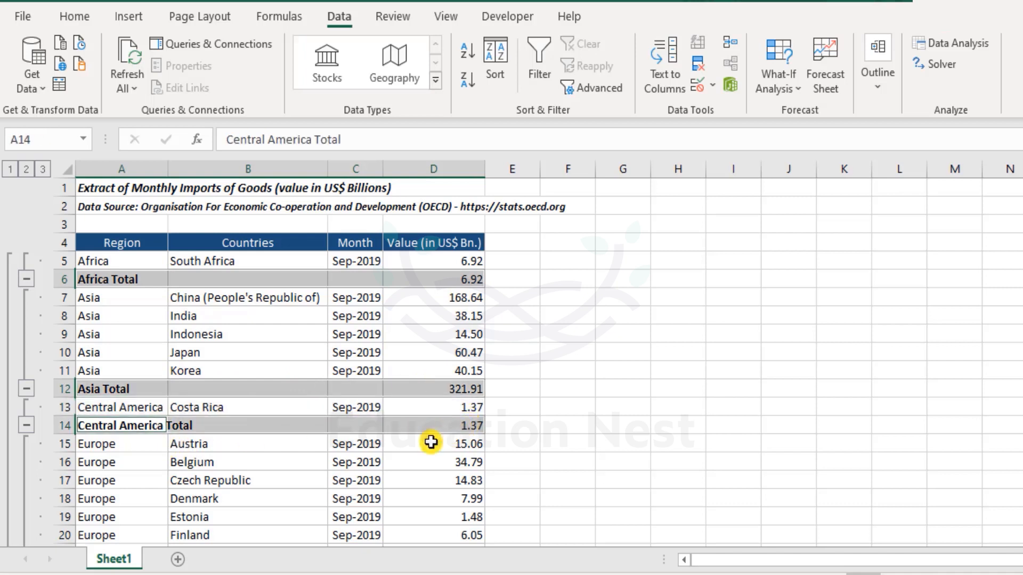
left_click(341, 476)
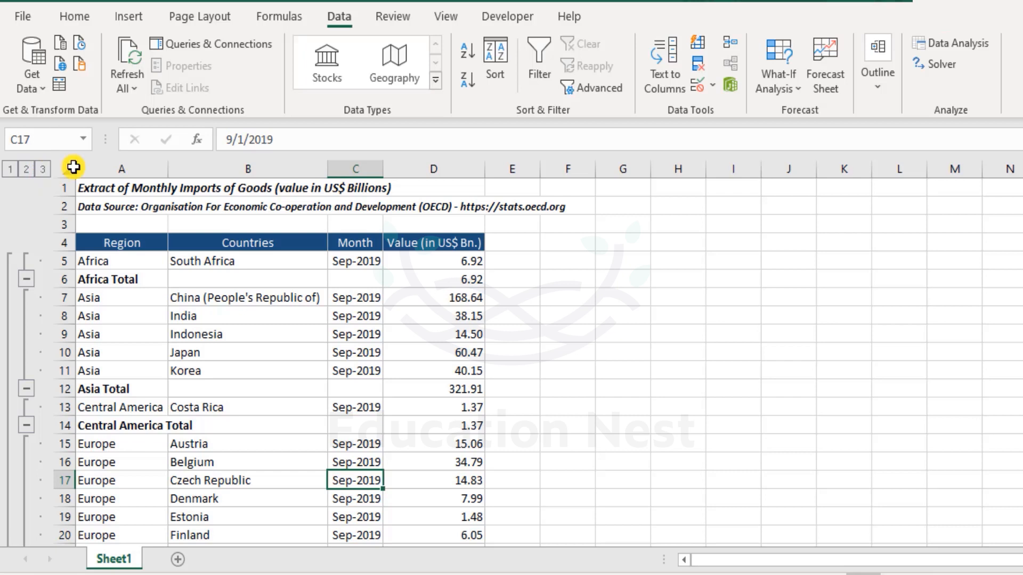
scroll(240, 335, "down", 4)
scroll(233, 373, "up", 4)
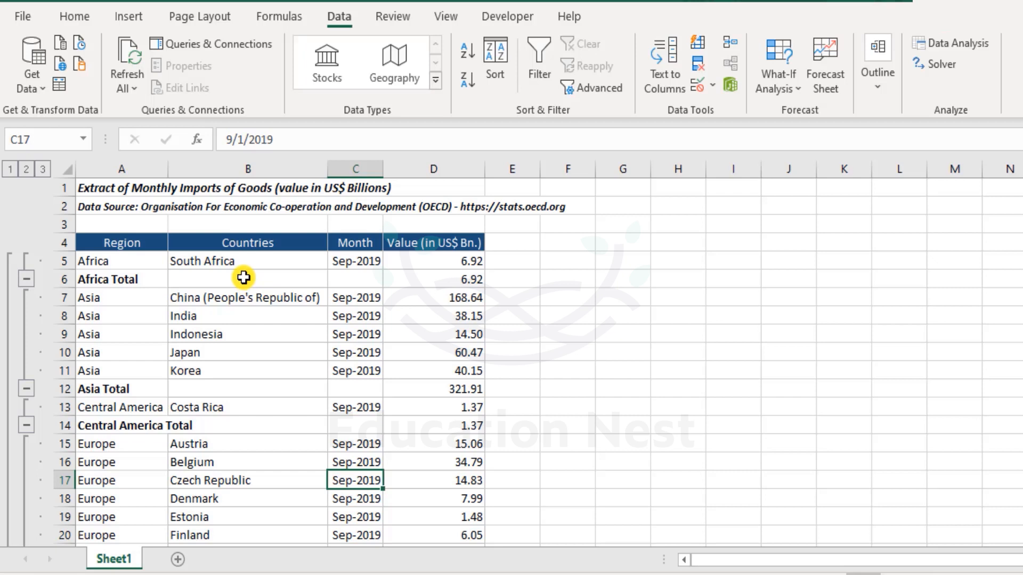
Step: Collapse the outline to level 2 so only the region subtotal rows are shown
left_click(27, 169)
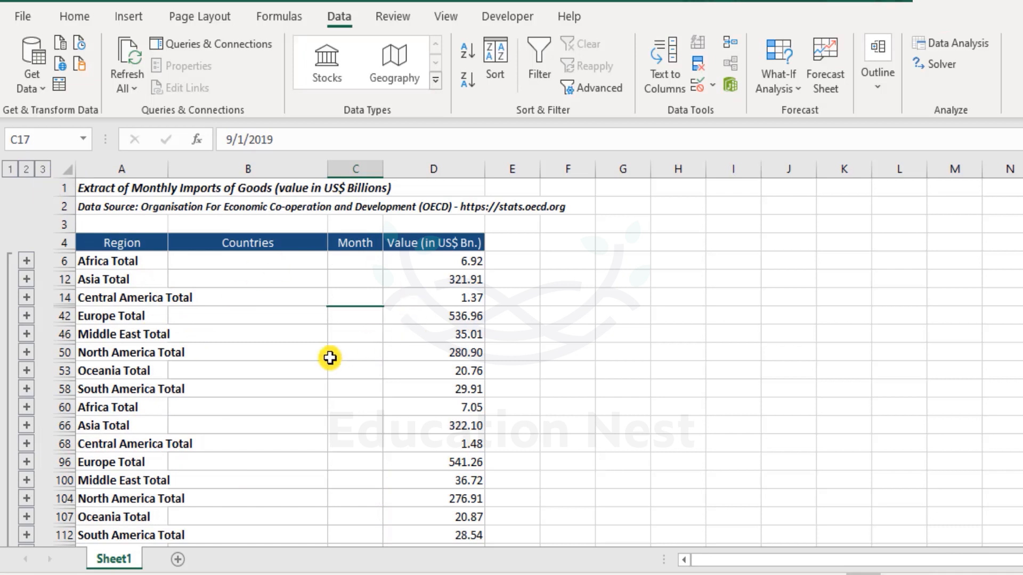
scroll(304, 359, "down", 3)
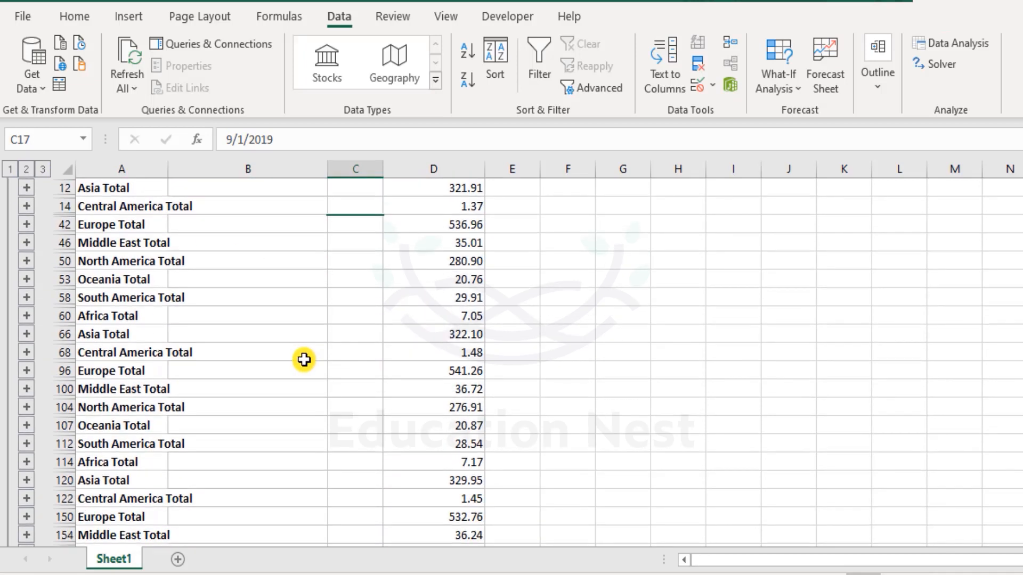
scroll(303, 359, "down", 1)
scroll(304, 360, "up", 4)
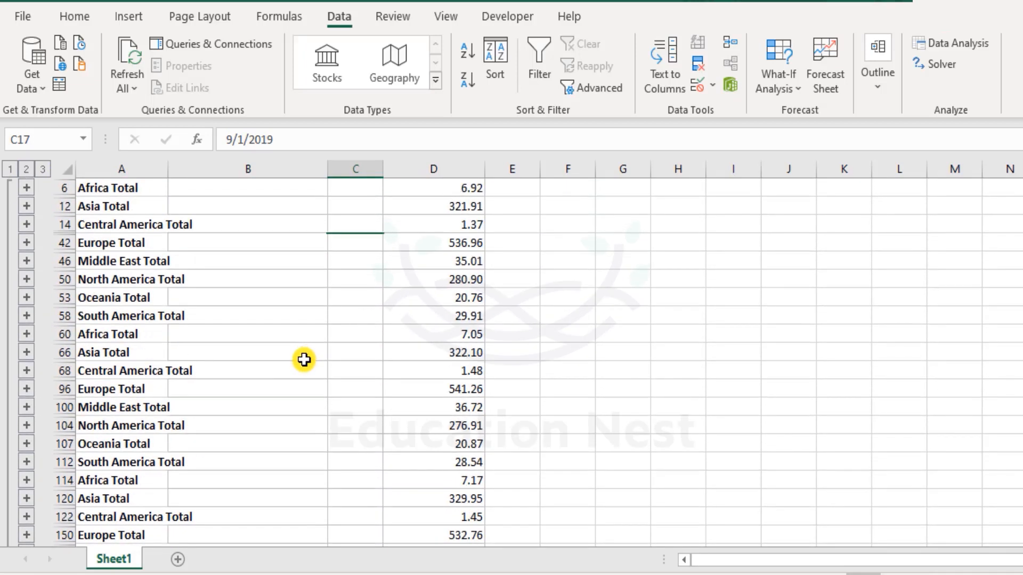
Step: Switch the outline to level 1 to show only the Grand Total row
left_click(10, 169)
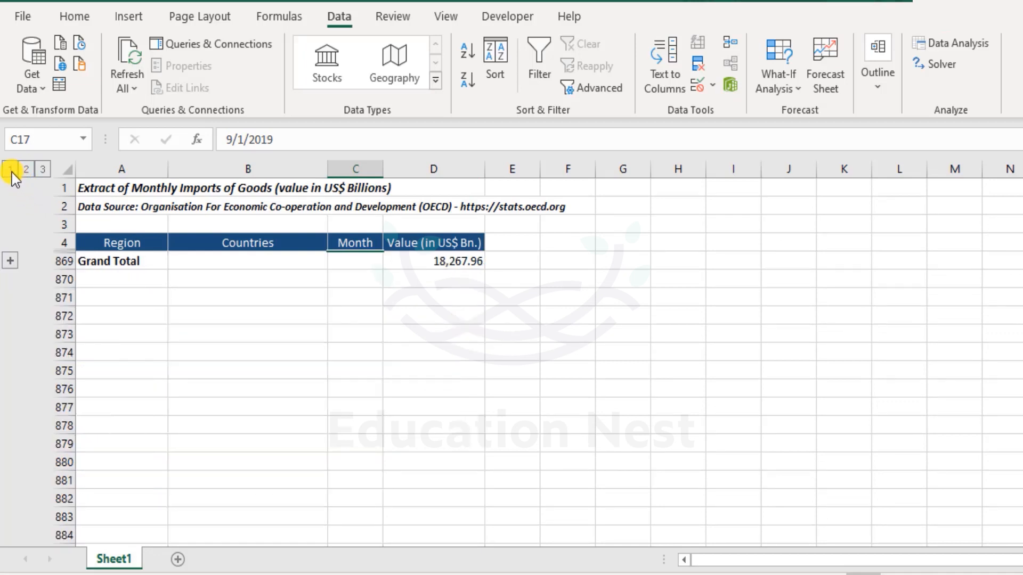
left_click_drag(129, 260, 475, 266)
left_click(406, 352)
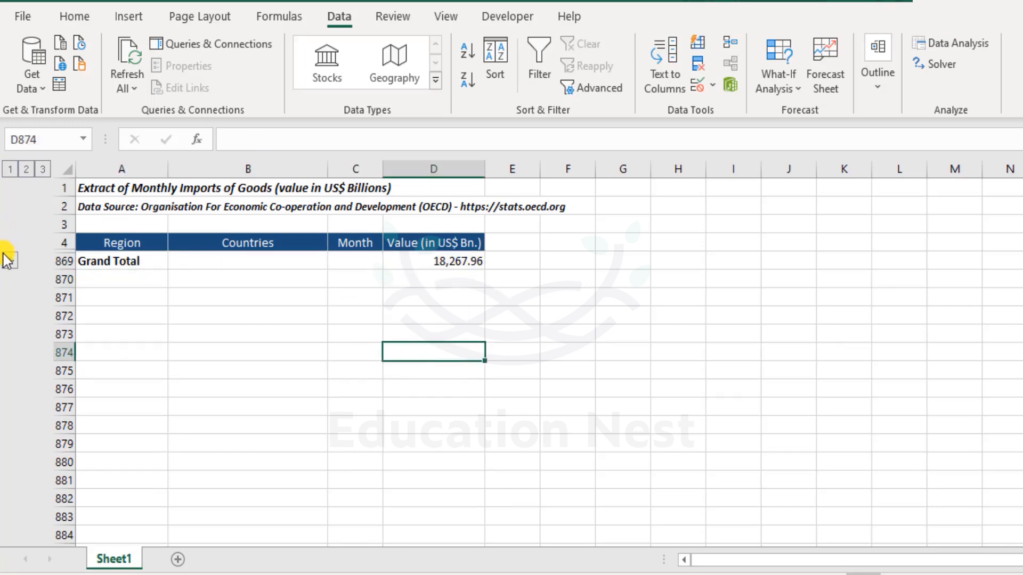
Step: Expand the outline back to level 3 and scroll through all detail and subtotal rows
left_click(41, 170)
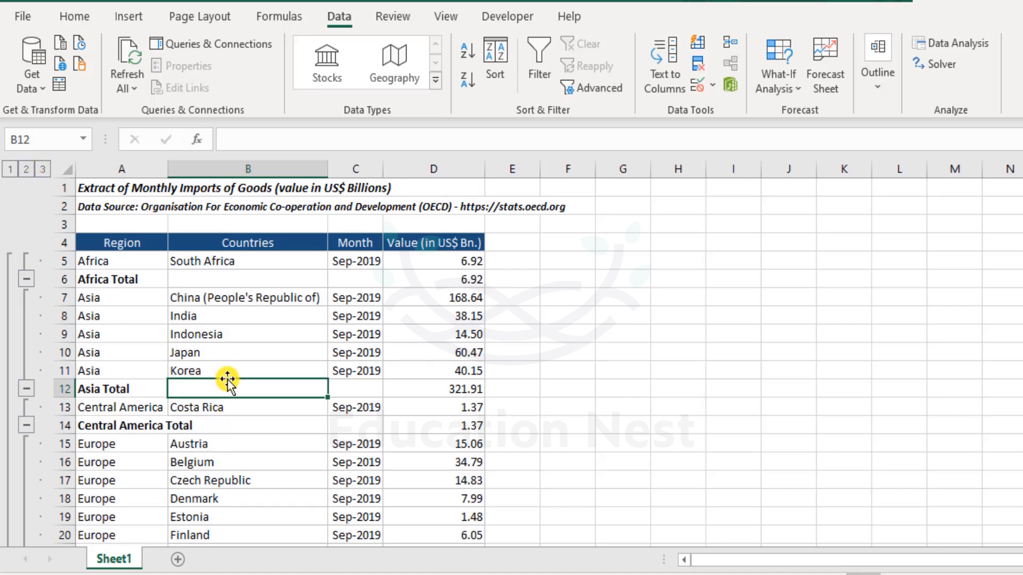
scroll(246, 362, "down", 1)
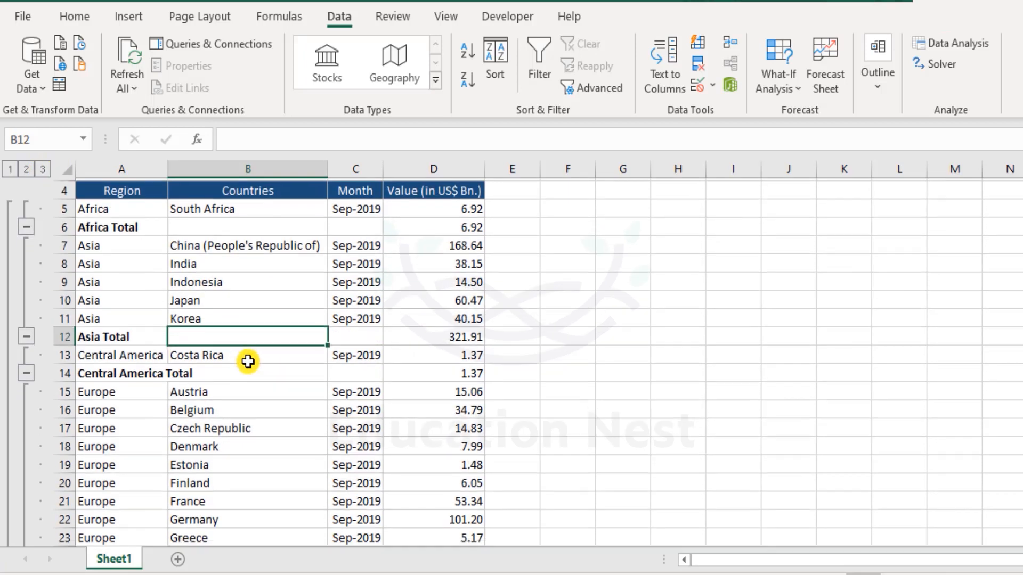
scroll(255, 356, "down", 6)
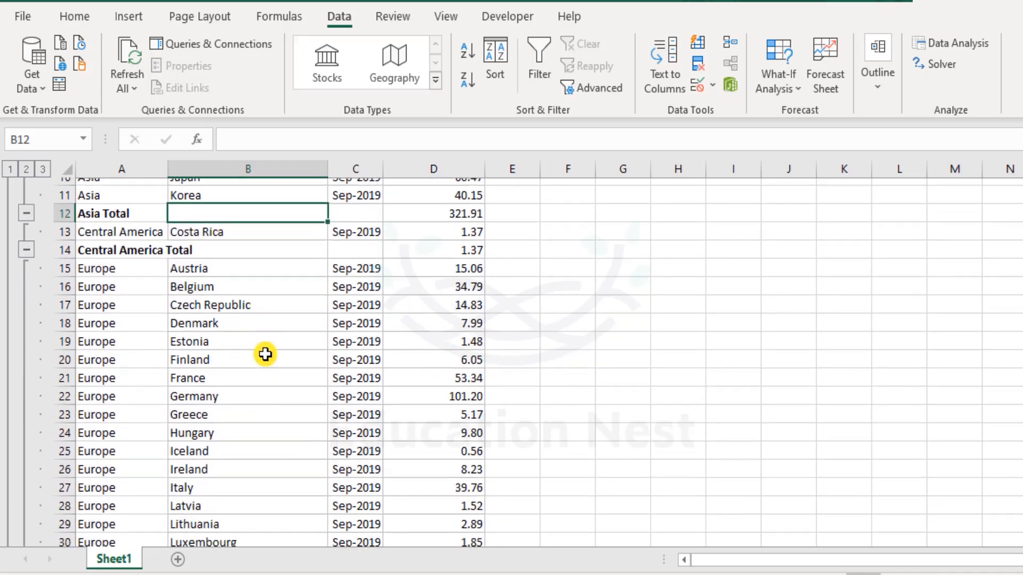
scroll(265, 354, "up", 5)
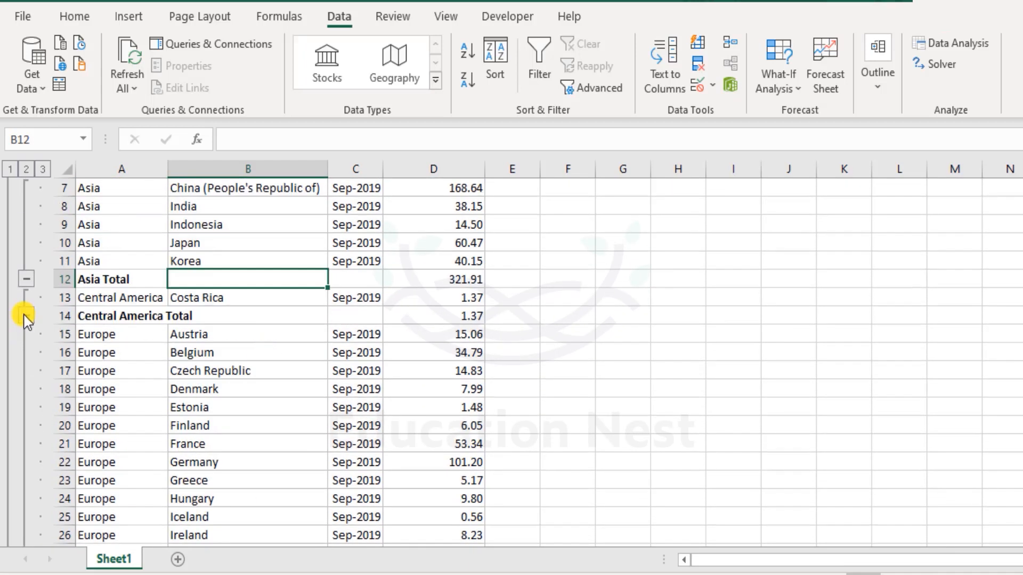
scroll(28, 321, "down", 4)
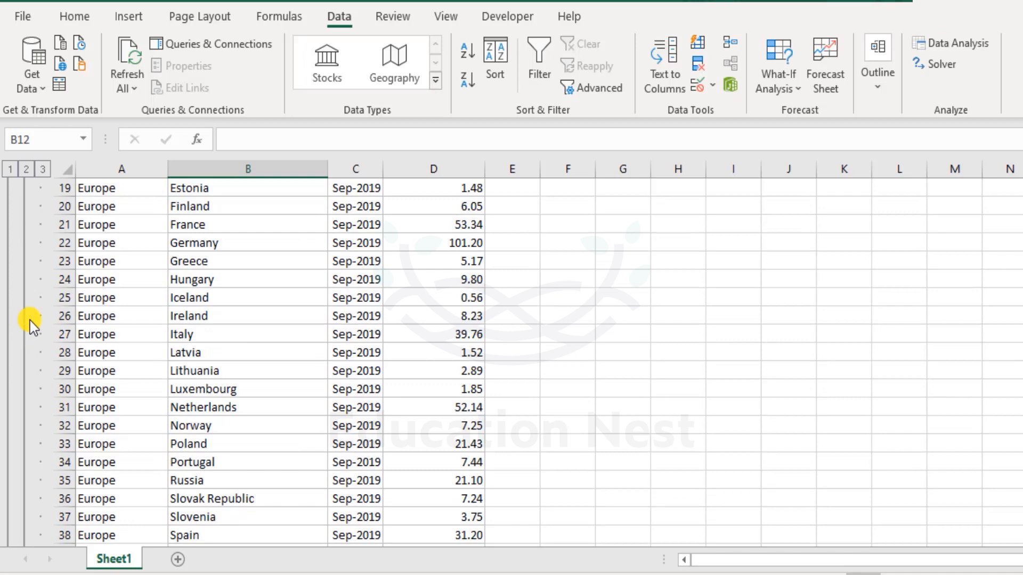
scroll(25, 317, "up", 5)
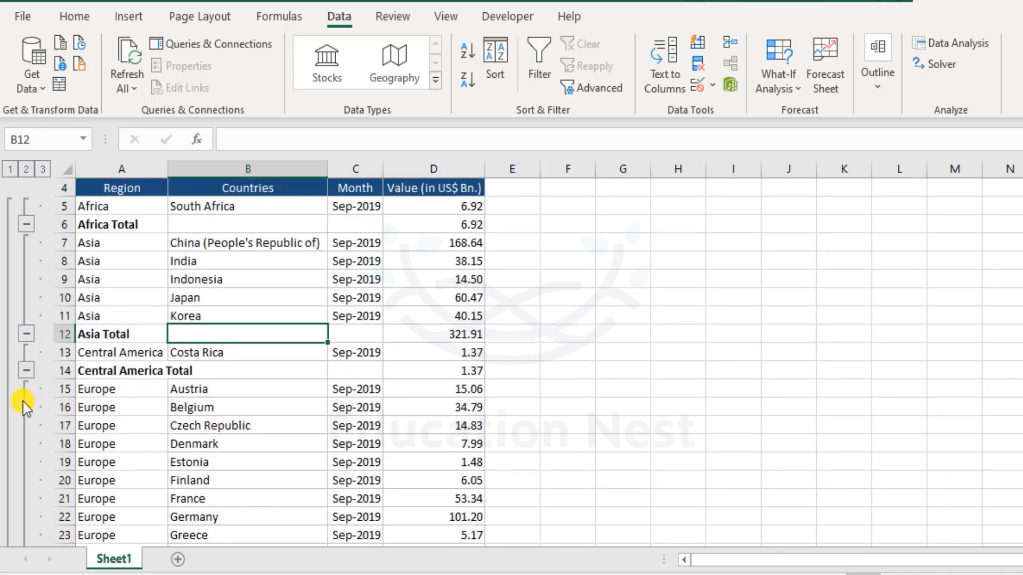
scroll(29, 399, "down", 8)
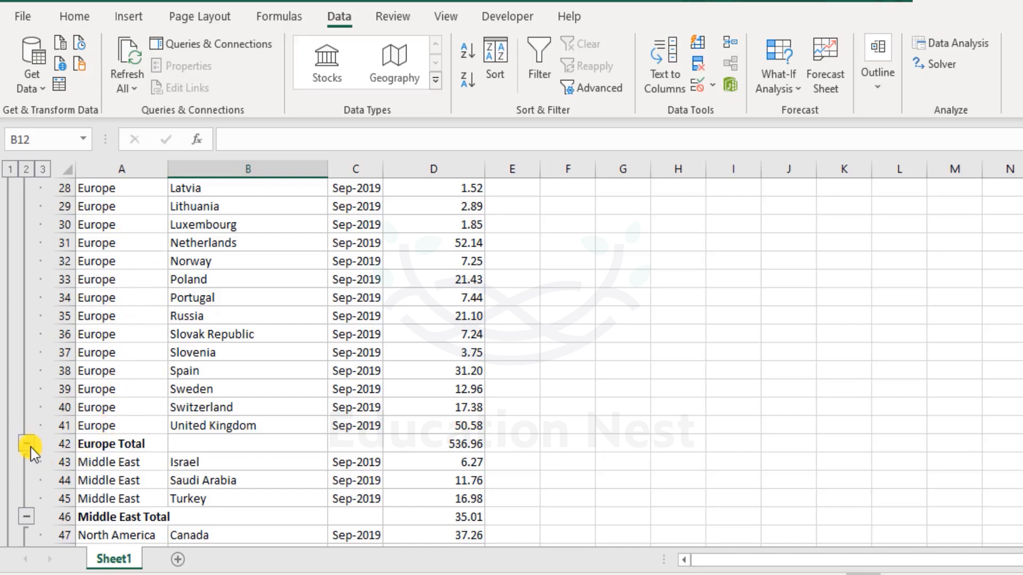
Step: Collapse the Europe group and inspect the SUBTOTAL formula in the Europe Total value cell
left_click(24, 340)
scroll(101, 399, "up", 5)
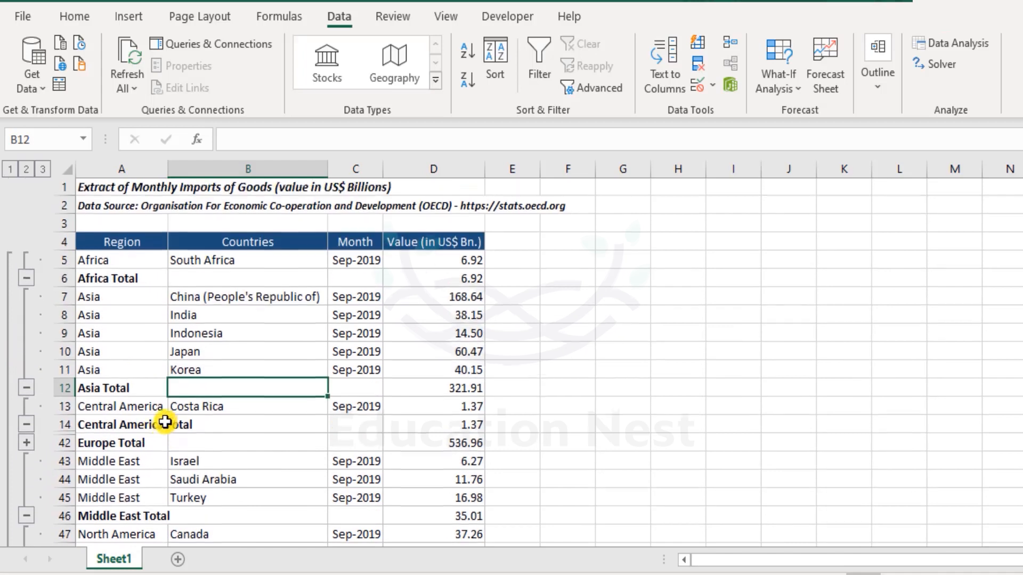
left_click(456, 447)
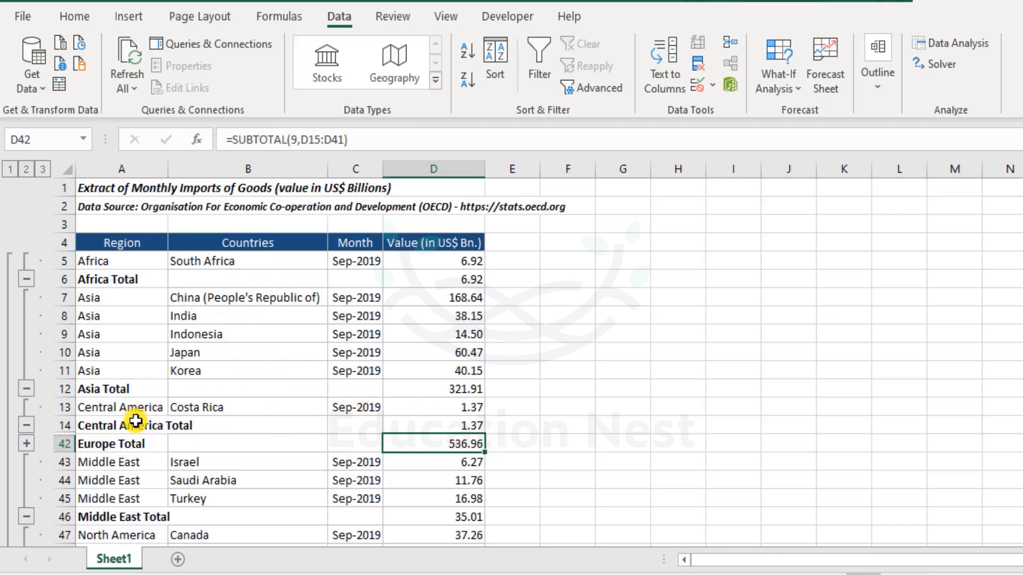
scroll(341, 392, "down", 3)
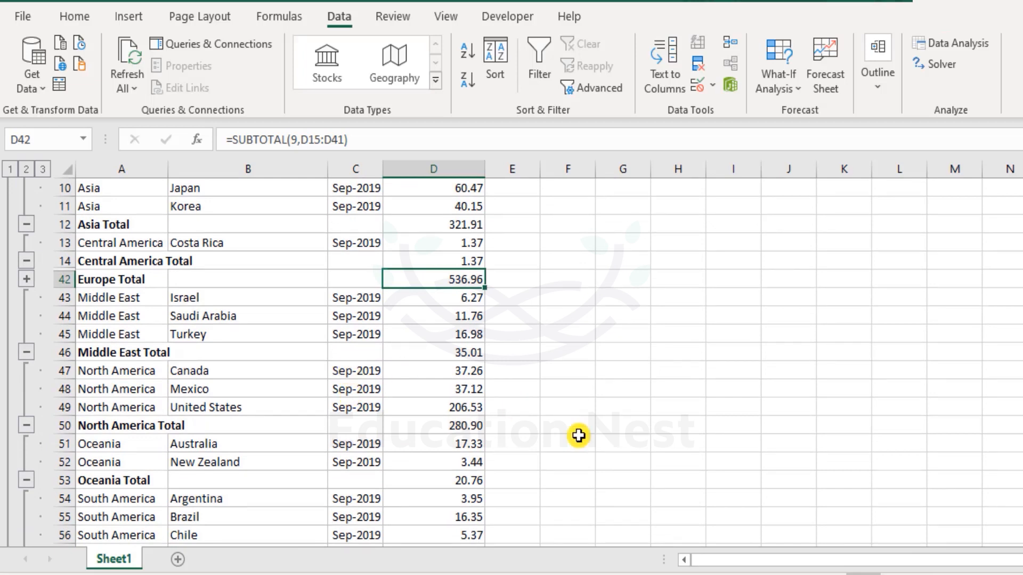
scroll(600, 432, "up", 3)
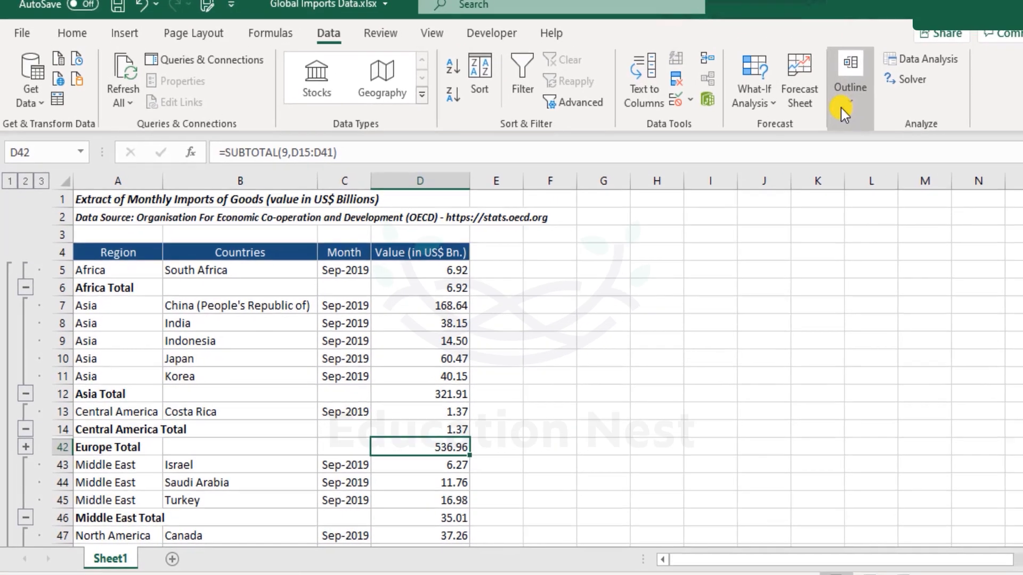
Step: Remove all subtotals from the table using the Subtotal dialog
left_click(877, 75)
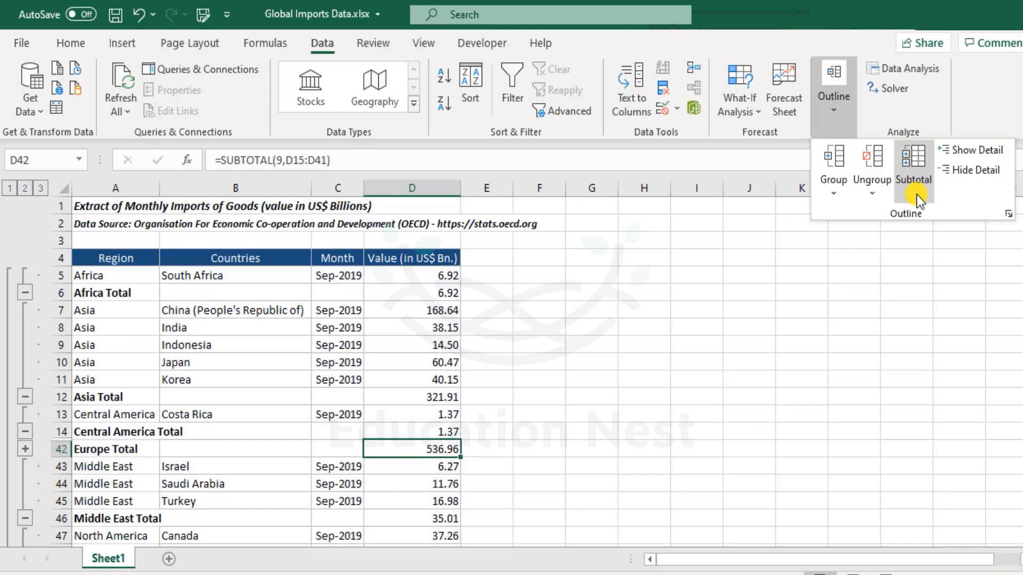
left_click(913, 177)
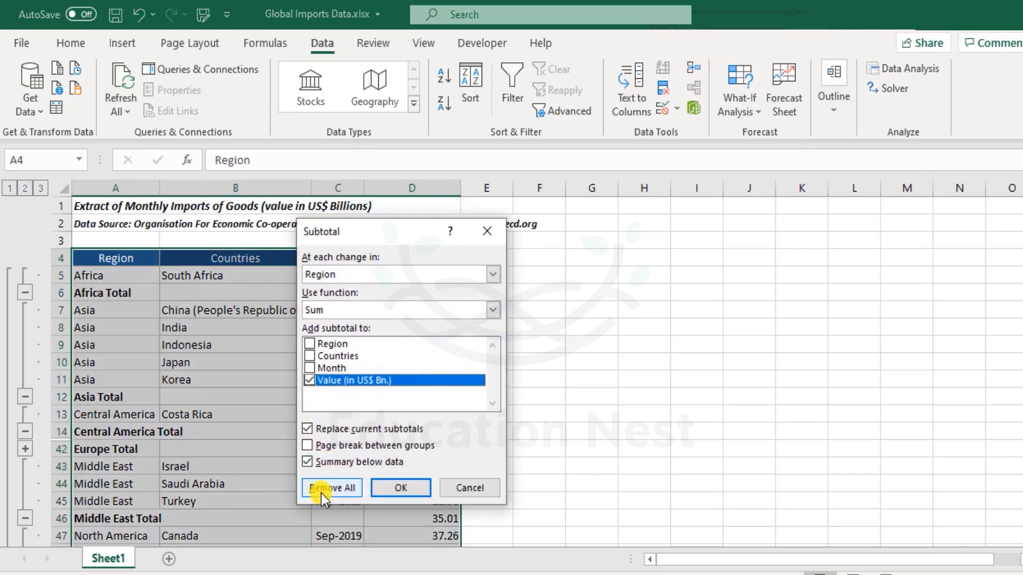
left_click(350, 493)
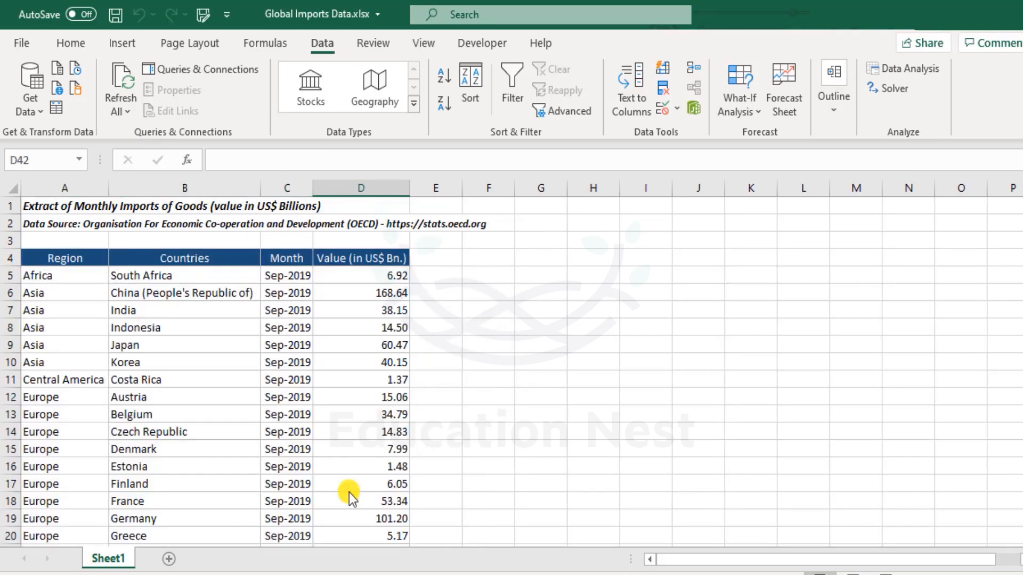
left_click(313, 351)
scroll(313, 351, "down", 5)
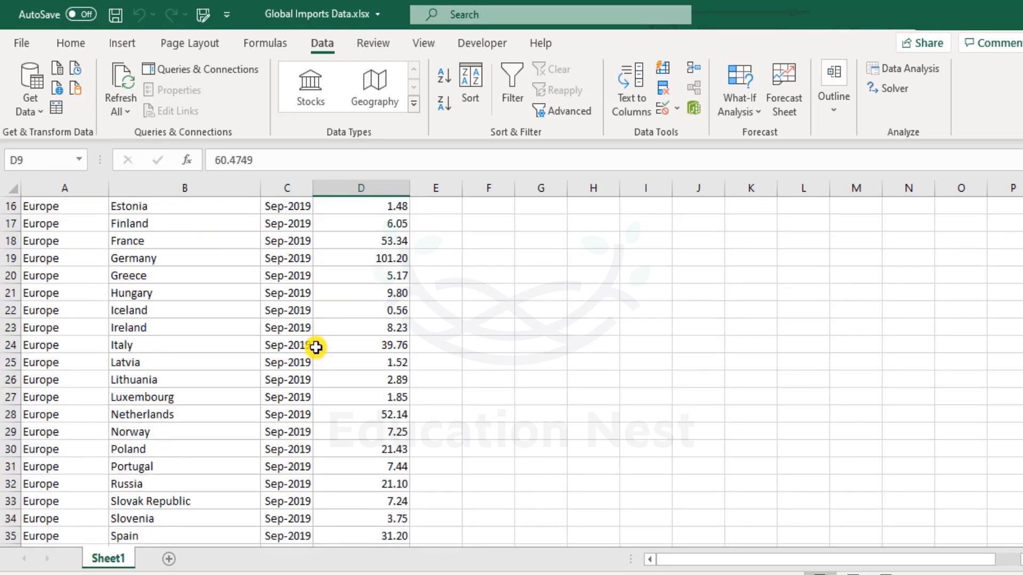
scroll(316, 347, "up", 5)
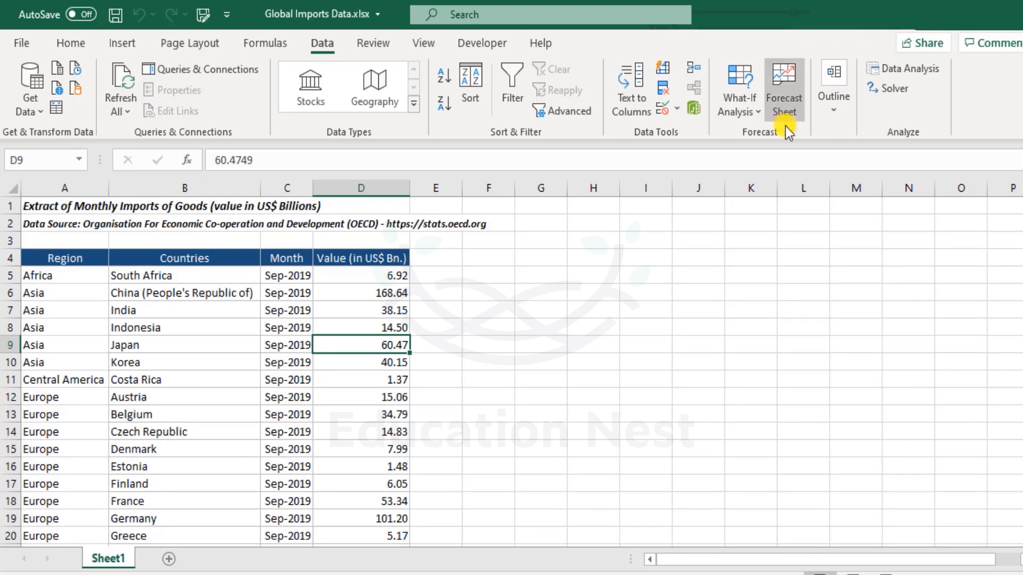
left_click(823, 111)
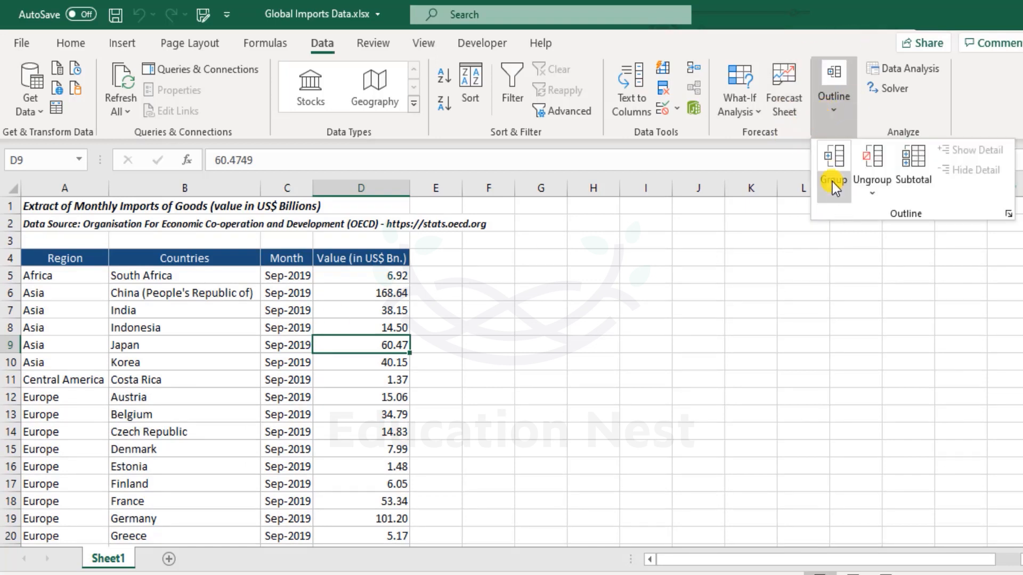
left_click(874, 195)
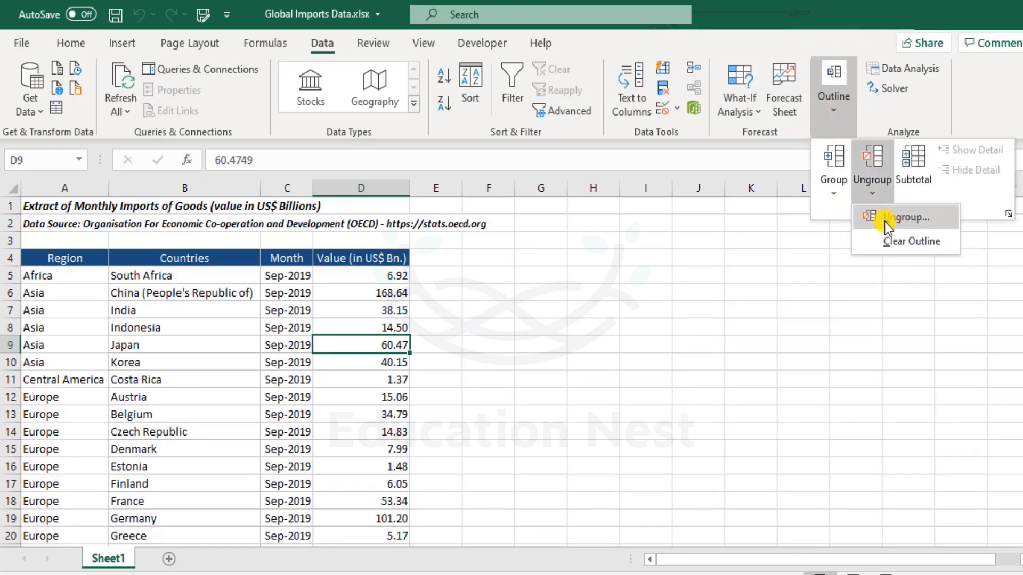
left_click(833, 191)
left_click(573, 275)
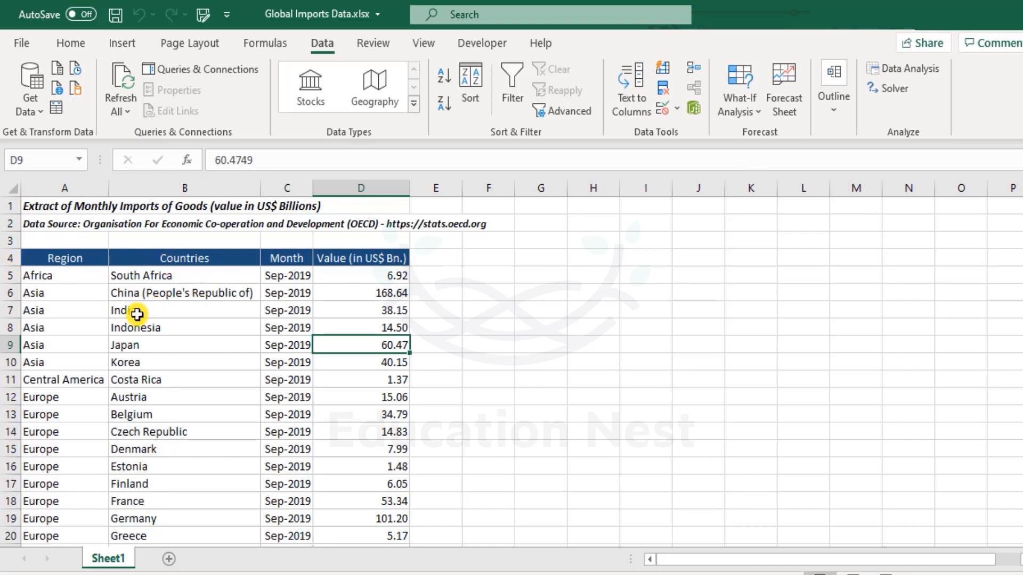
Step: Group the Asia rows 6 to 10 as an outline group
left_click_drag(10, 293, 10, 360)
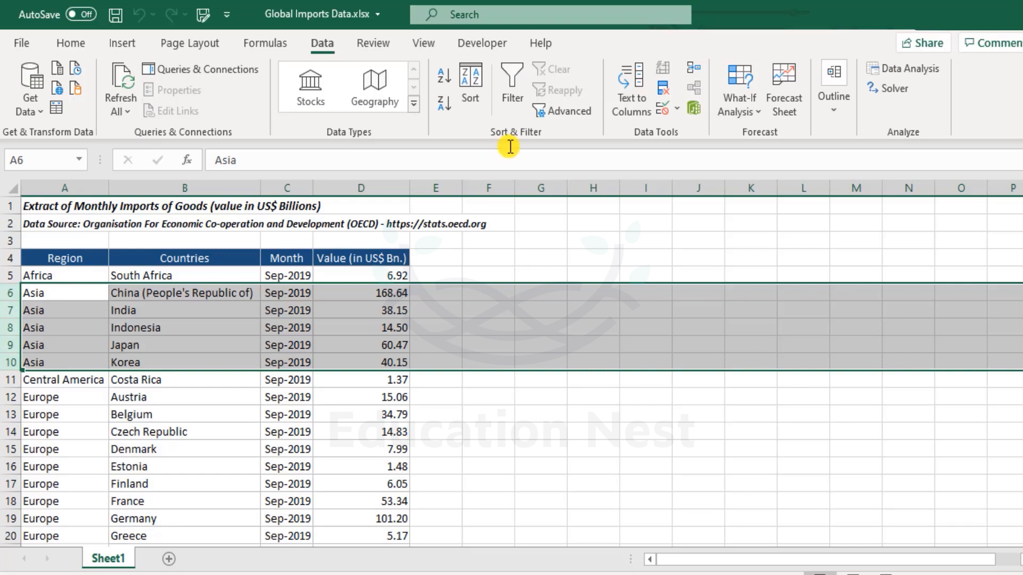
left_click(838, 120)
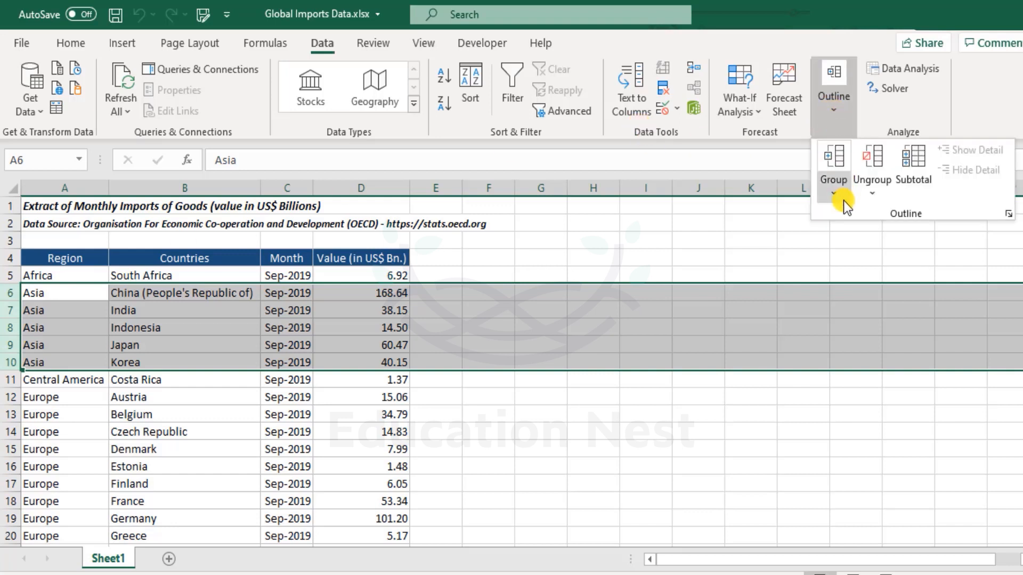
left_click(833, 159)
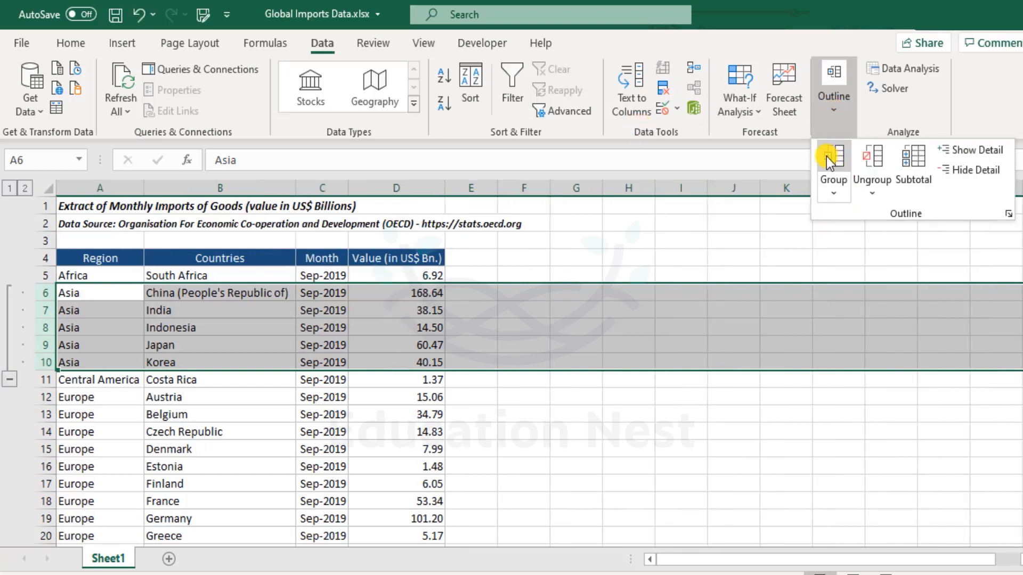
Step: Collapse the Asia group, expand it, and collapse it again
left_click(13, 379)
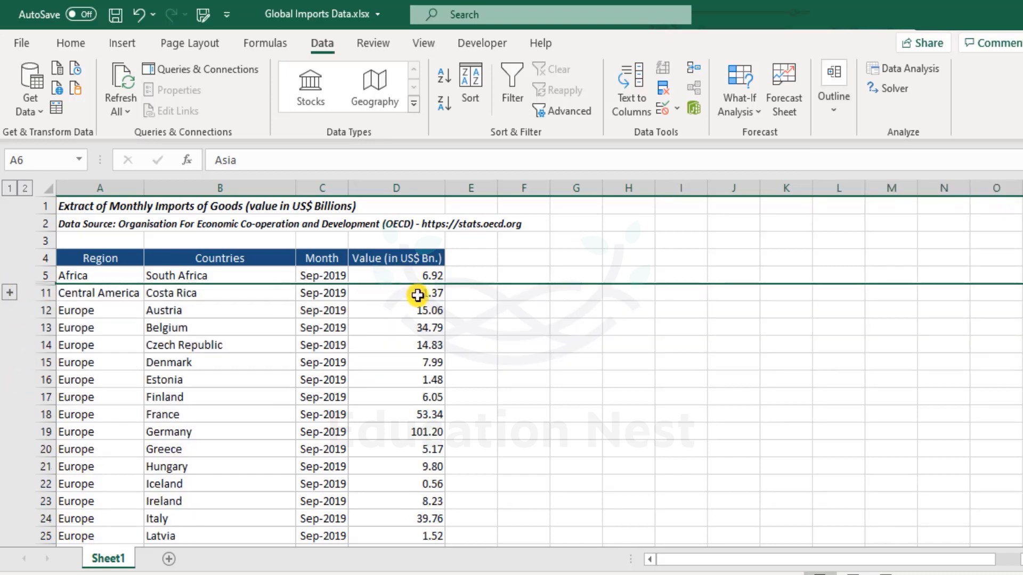
left_click(13, 293)
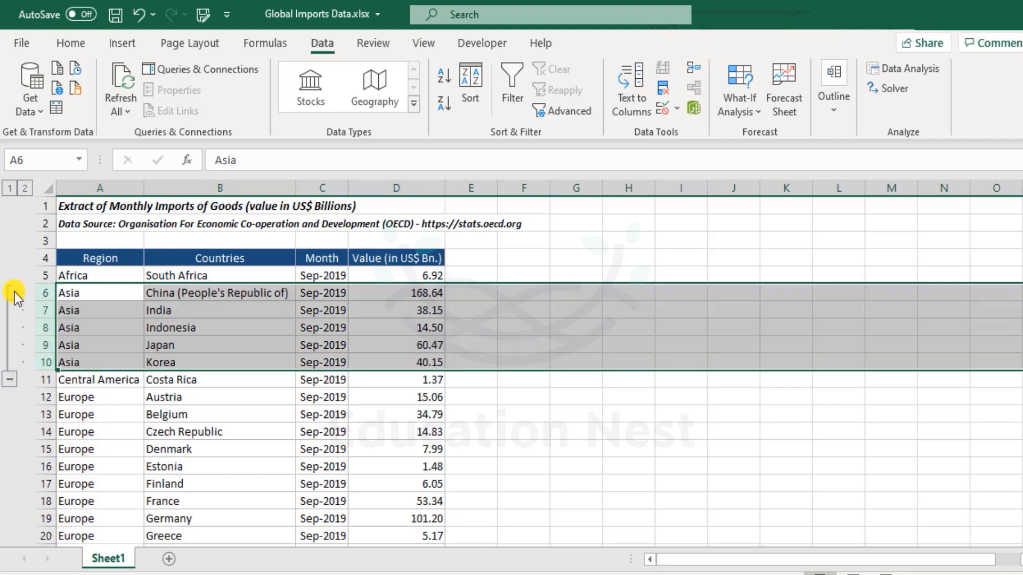
left_click(9, 379)
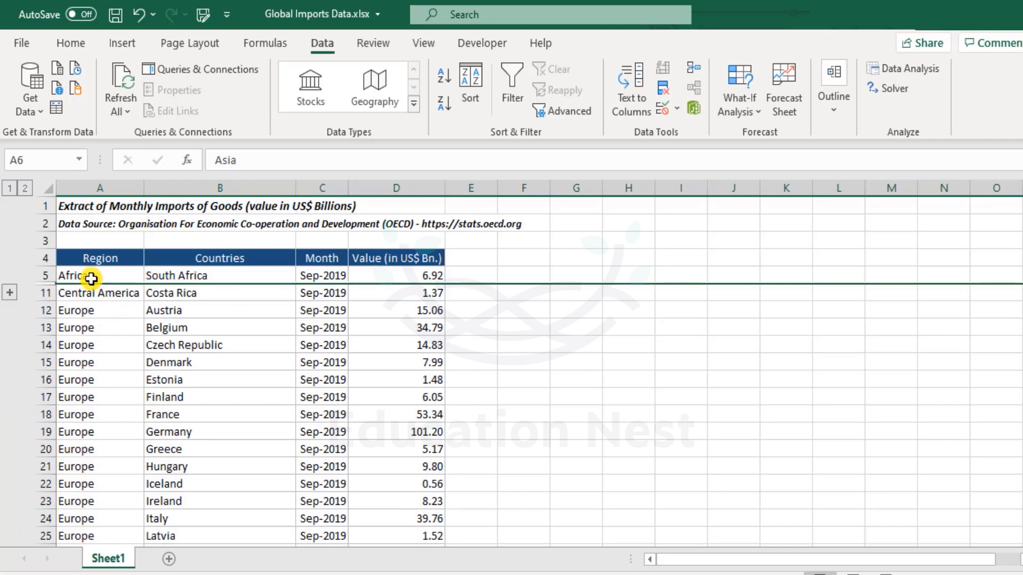
Step: Expand the collapsed Asia group
mouse_move(88, 275)
left_mouse_down()
mouse_move(84, 293)
mouse_move(413, 288)
left_mouse_up()
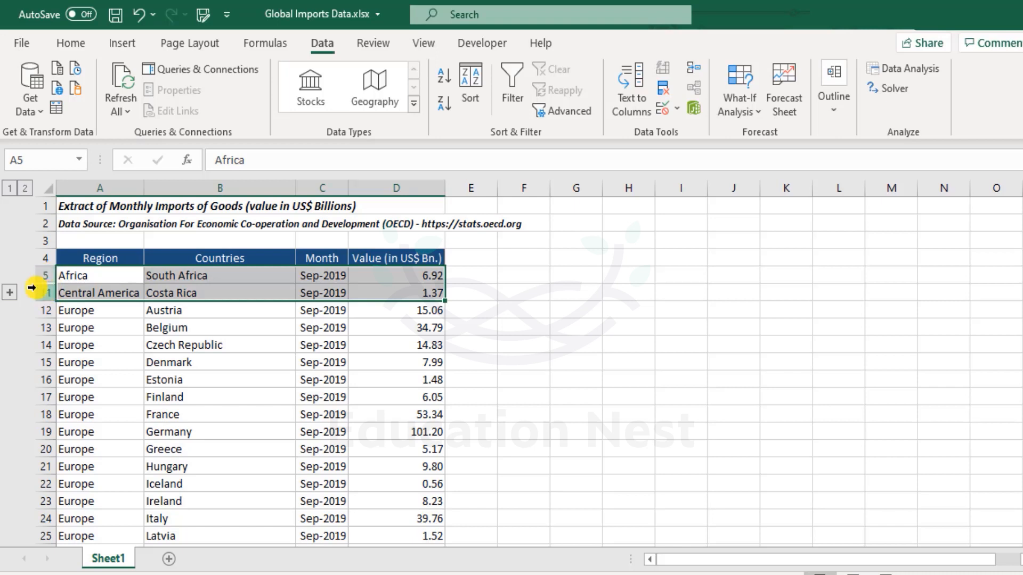
left_click(101, 293)
left_click(10, 293)
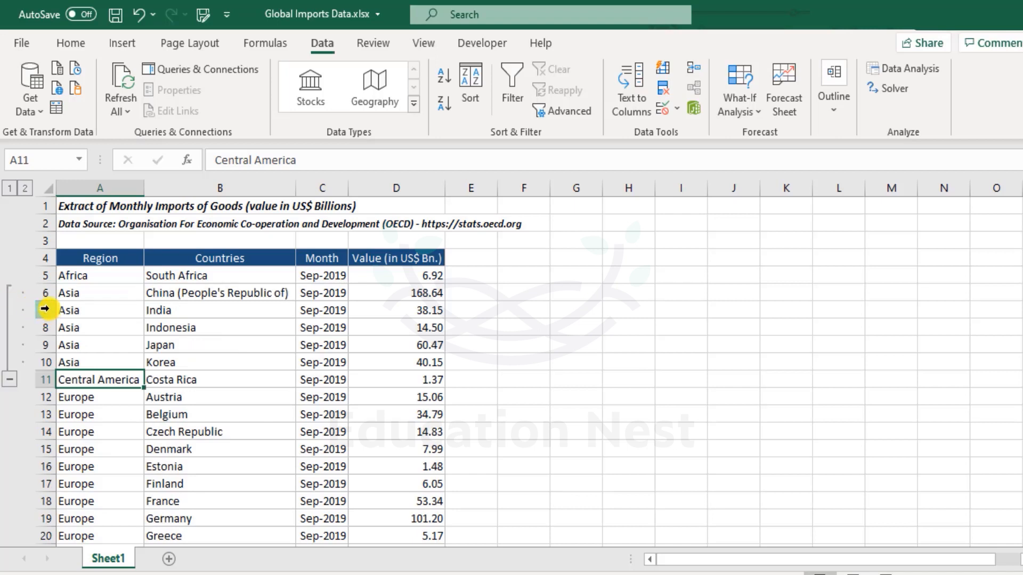
Step: Group rows 7 to 8 (India and Indonesia) as a nested group inside Asia, then collapse and expand it
left_click_drag(44, 309, 45, 329)
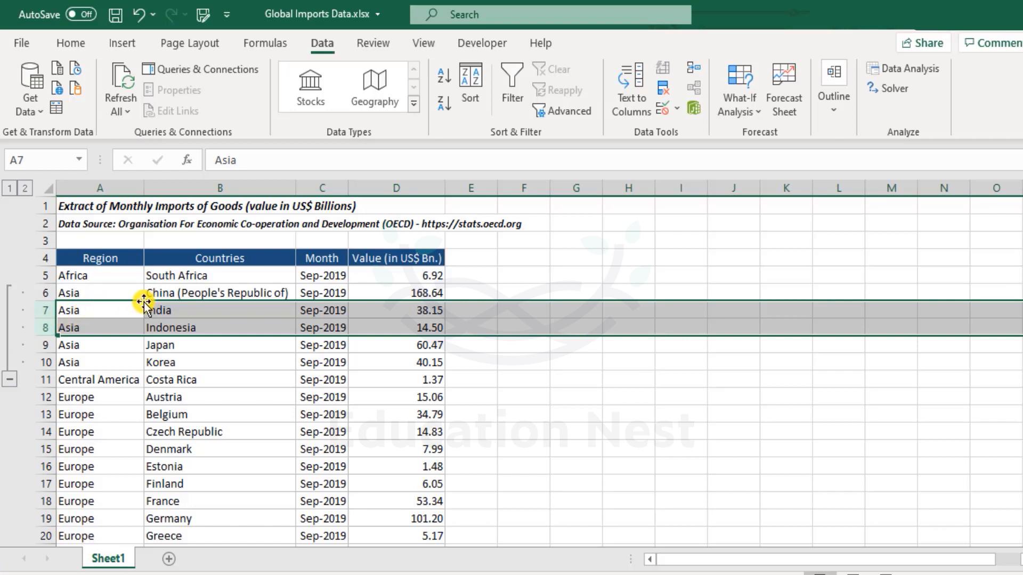
left_click(836, 104)
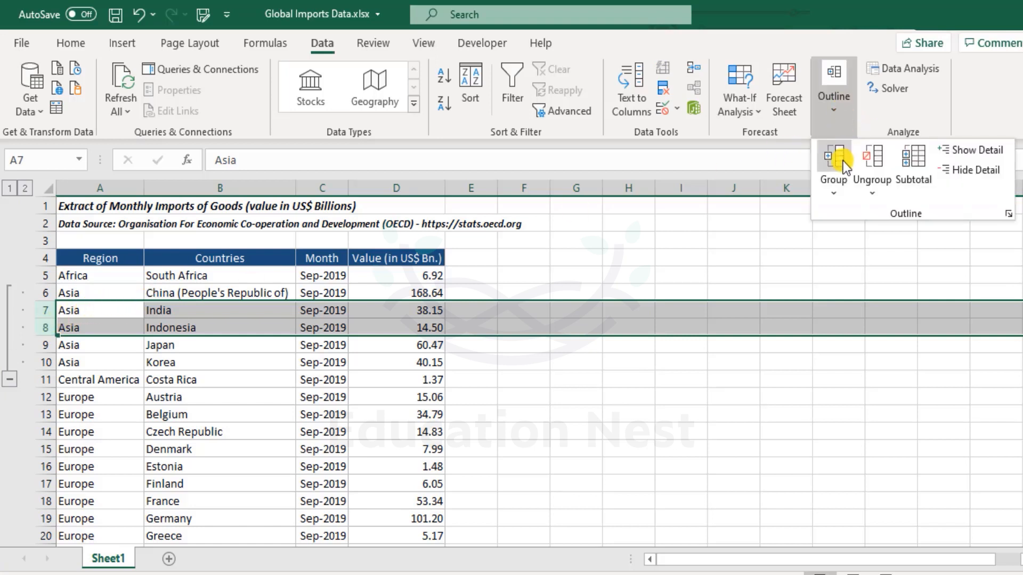
left_click(832, 152)
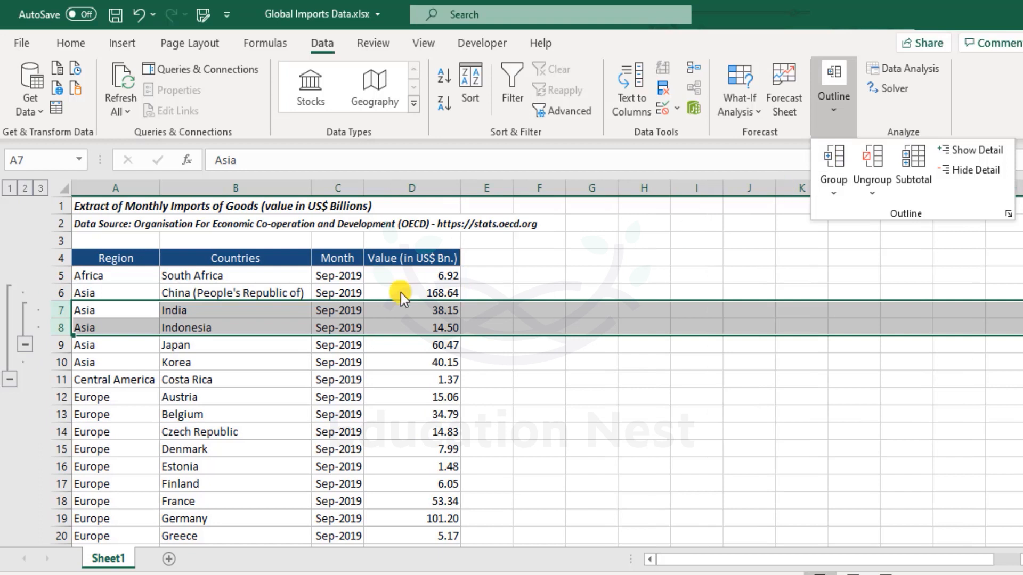
left_click(153, 352)
left_click(267, 403)
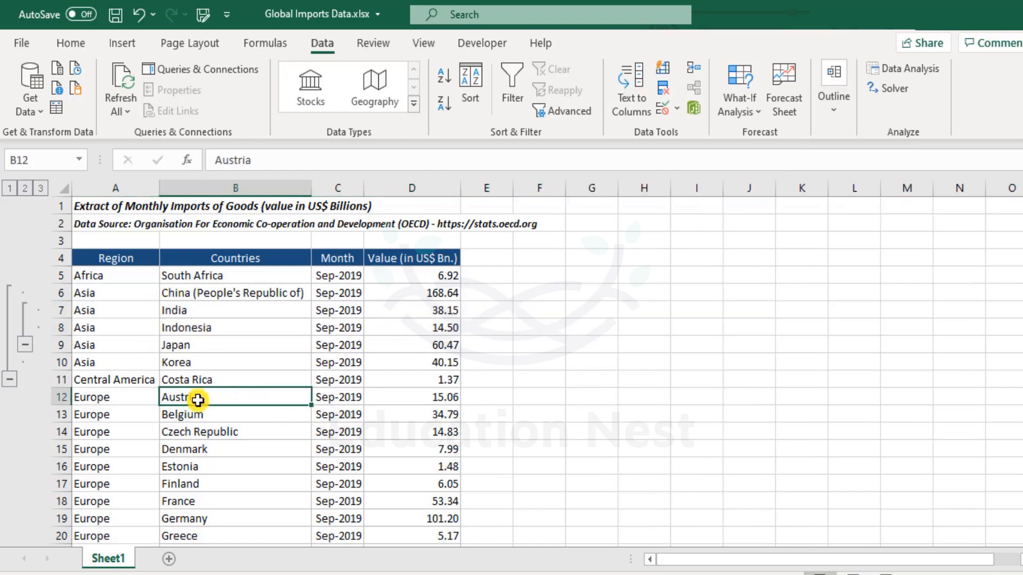
left_click(30, 345)
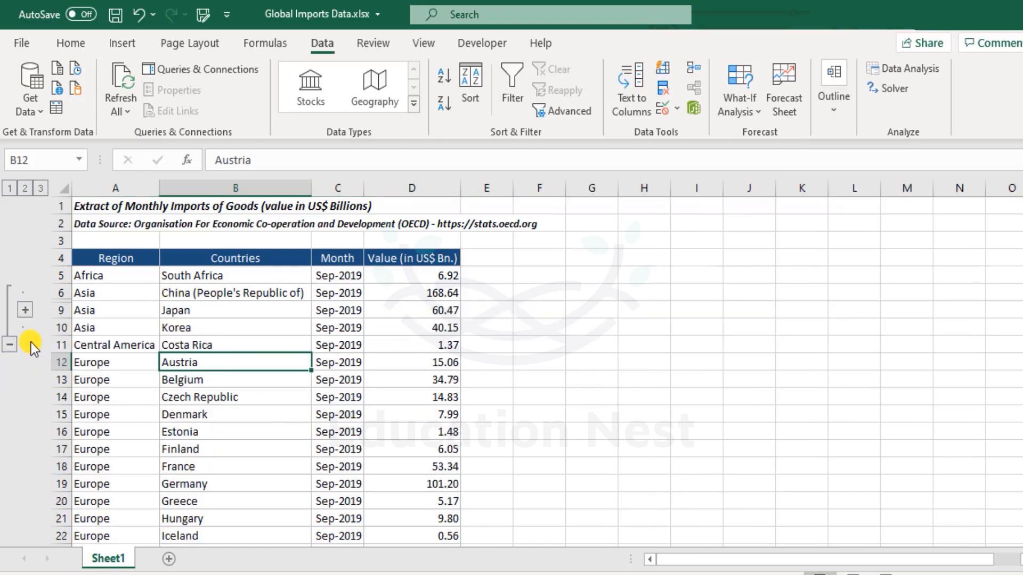
left_click(25, 310)
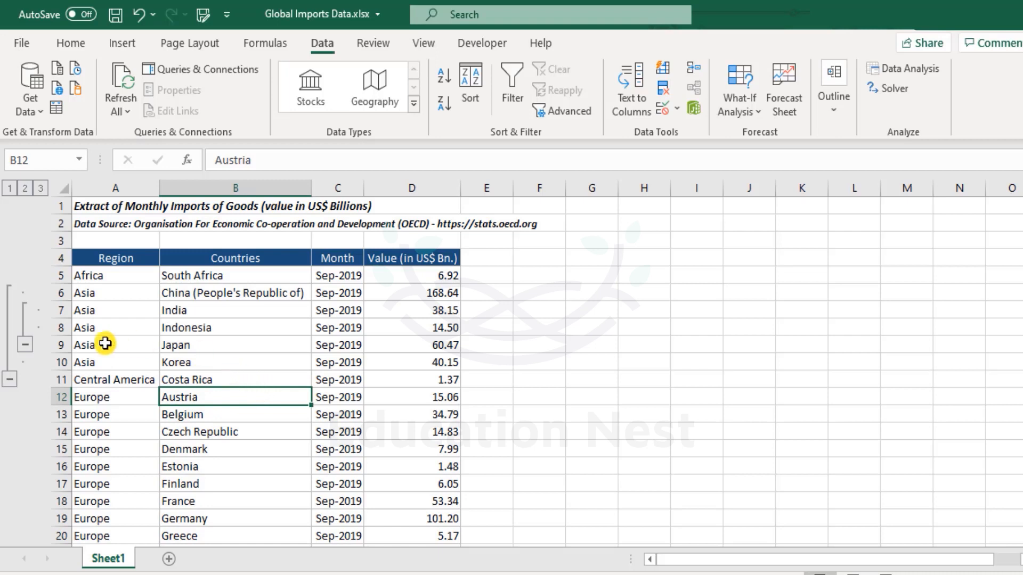
Step: Collapse and expand the nested India and Indonesia group once more
left_click_drag(135, 313, 439, 332)
left_click(147, 346)
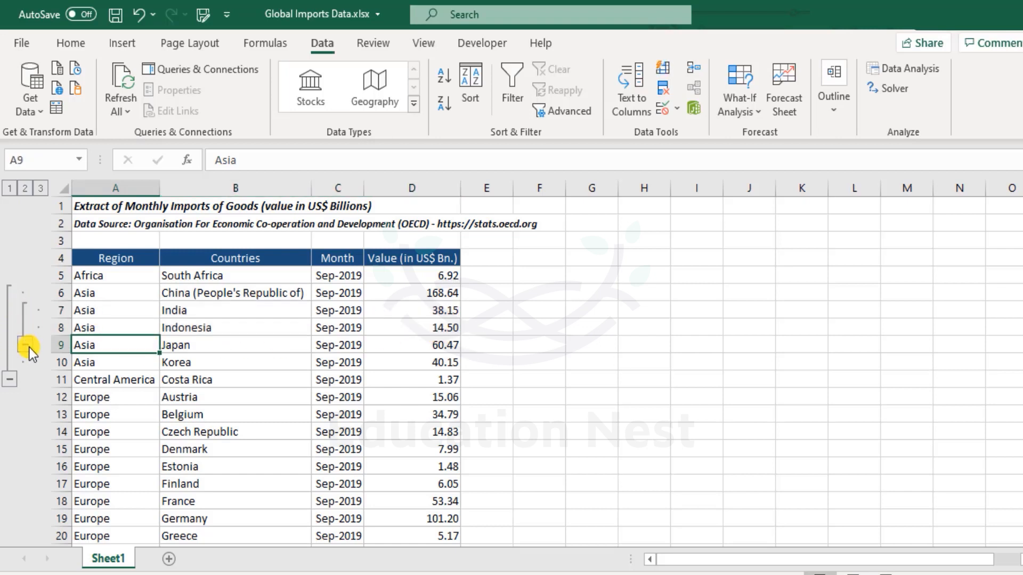
left_click_drag(84, 311, 420, 341)
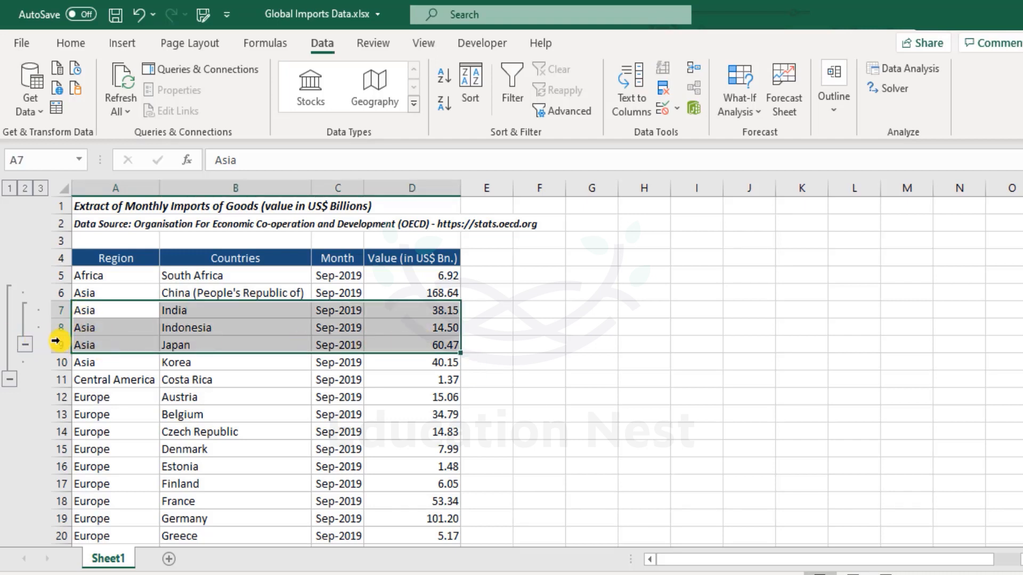
left_click_drag(55, 308, 60, 332)
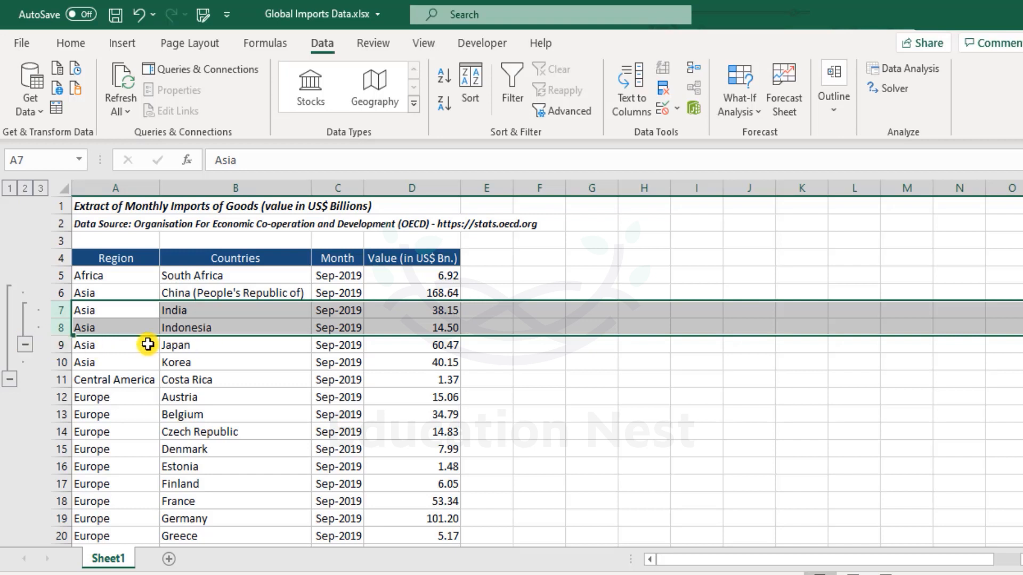
left_click(27, 346)
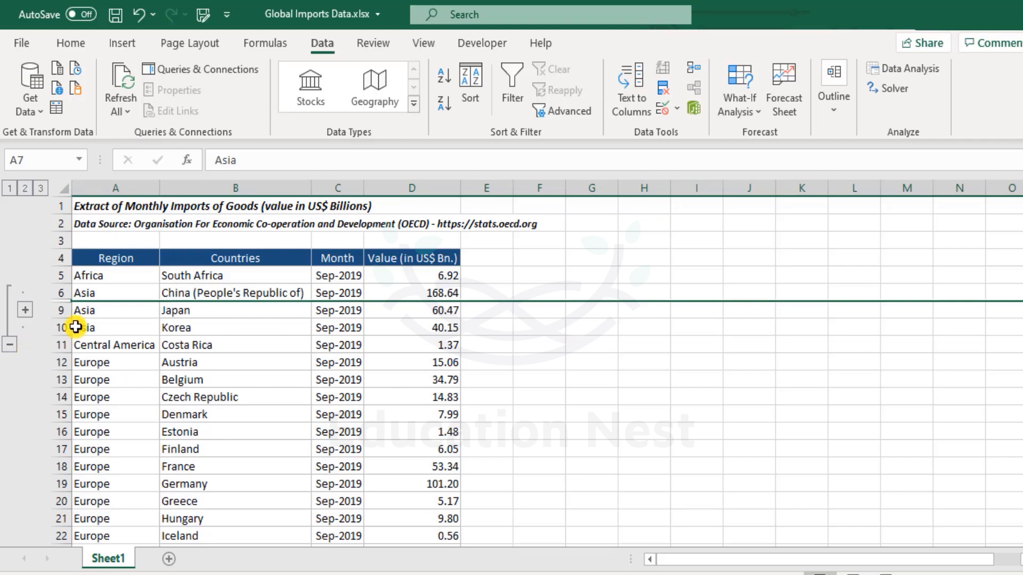
left_click(98, 294)
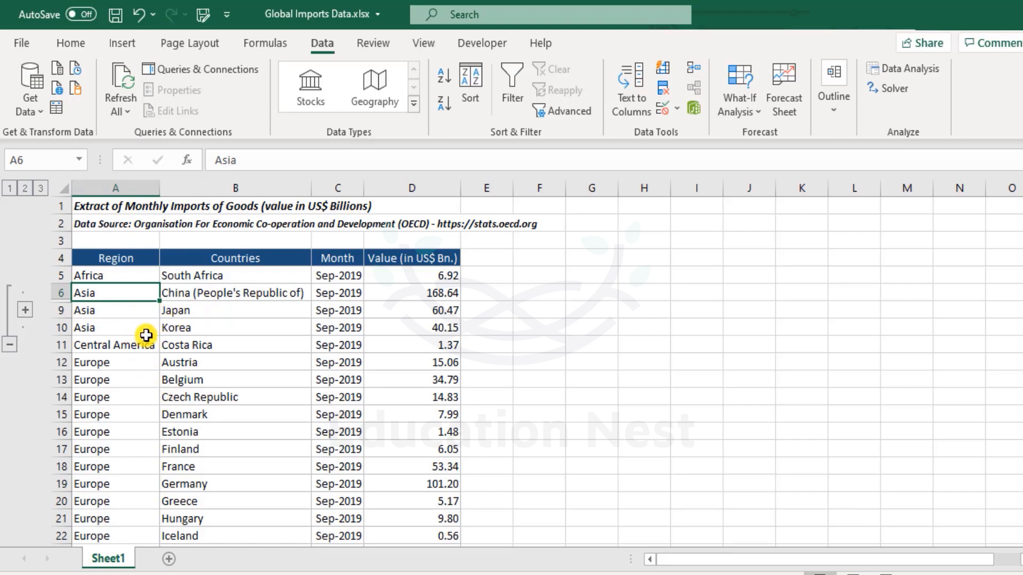
left_click(25, 309)
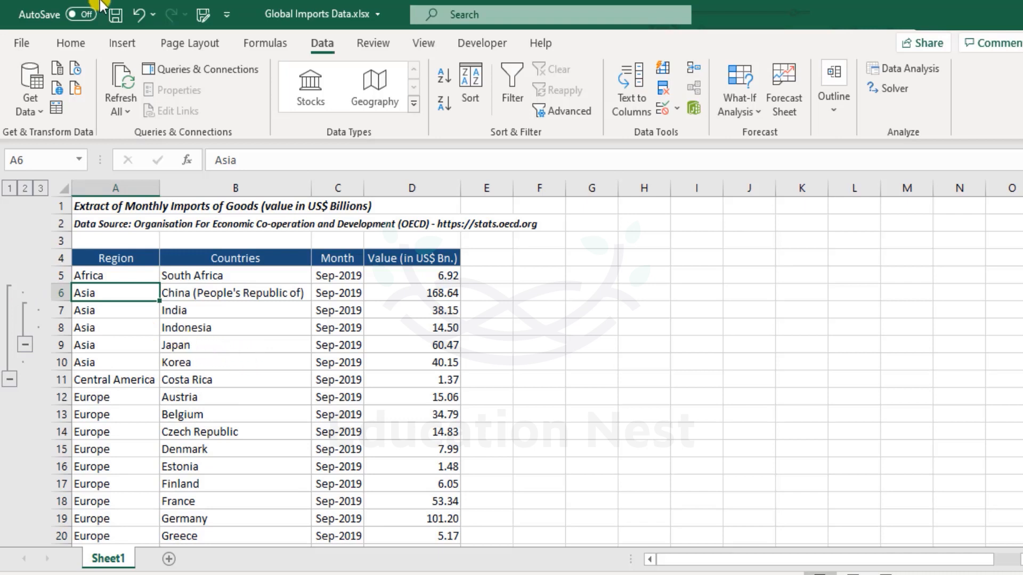
Step: Undo the nested grouping of rows 7 and 8
left_click(137, 15)
left_click(134, 15)
left_click(134, 15)
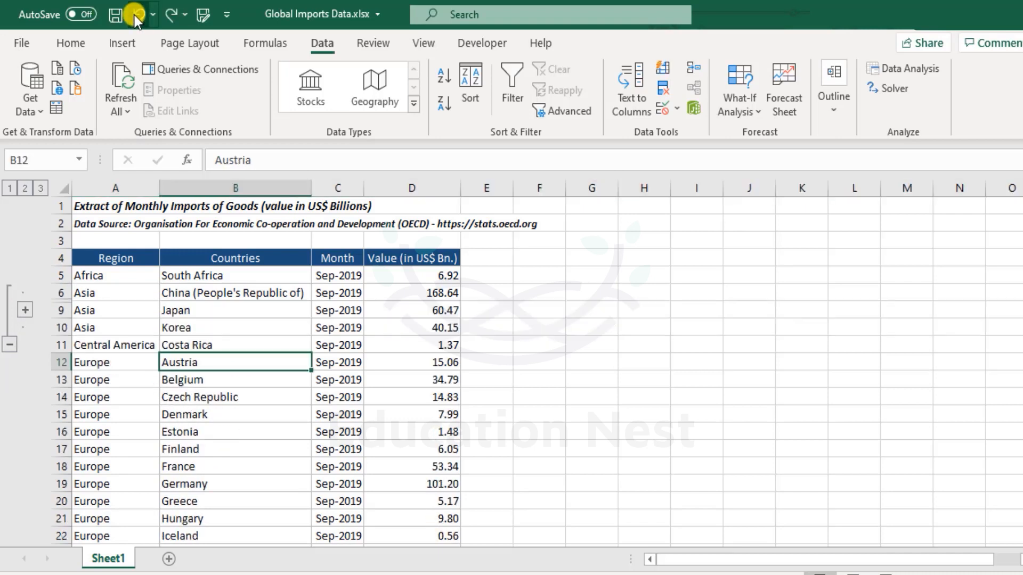
left_click(134, 15)
left_click(135, 14)
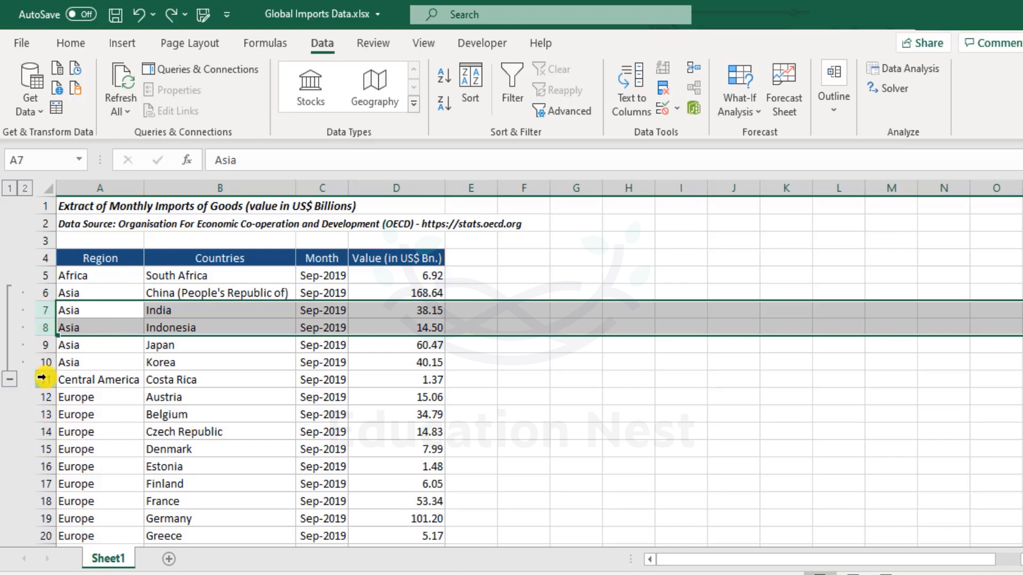
Step: Group the Europe rows 12 to 38 as an outline group
scroll(43, 377, "down", 3)
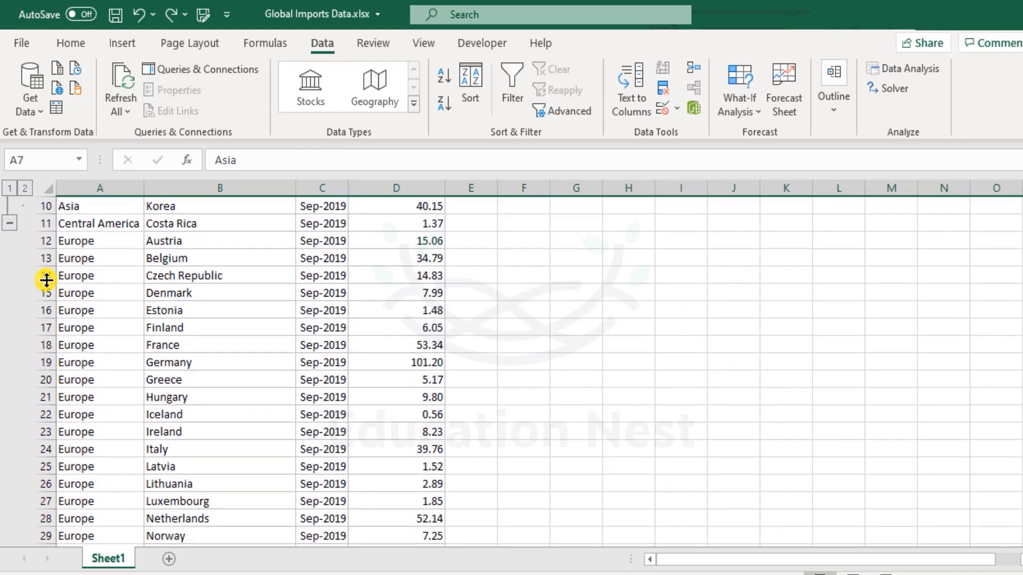
left_click_drag(50, 244, 12, 447)
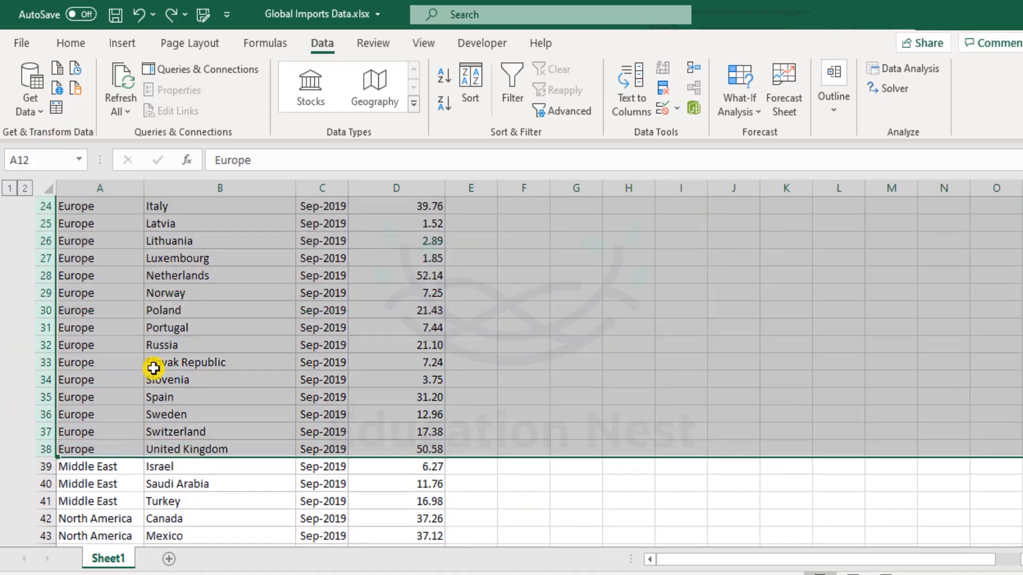
left_click(830, 101)
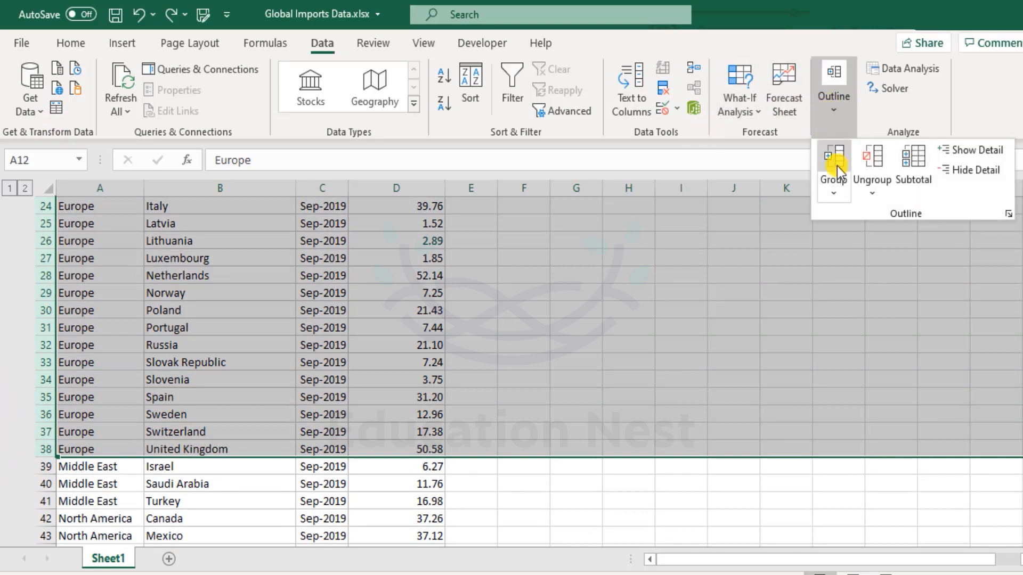
left_click(837, 166)
scroll(114, 303, "down", 5)
scroll(114, 304, "up", 6)
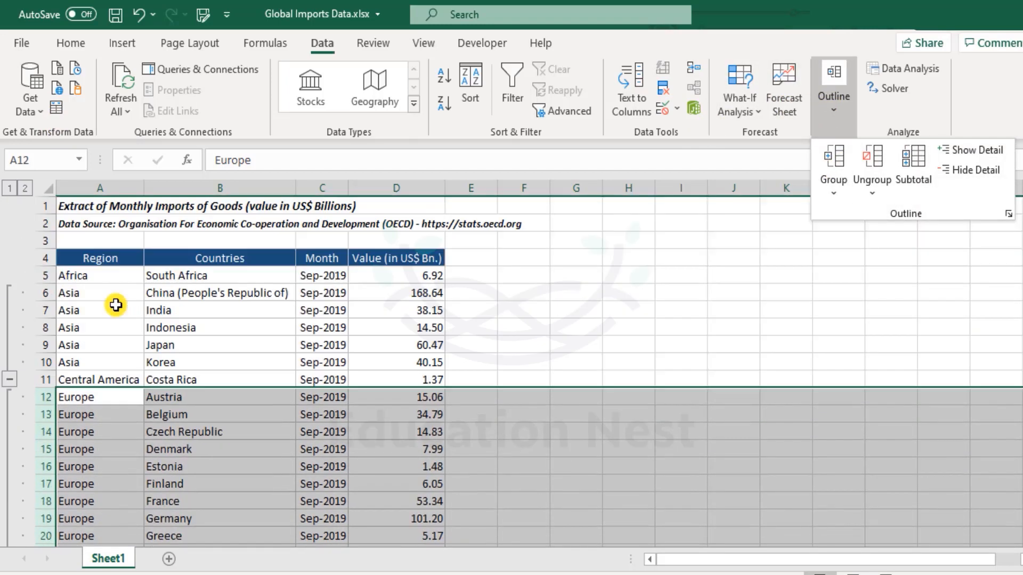
scroll(197, 415, "down", 10)
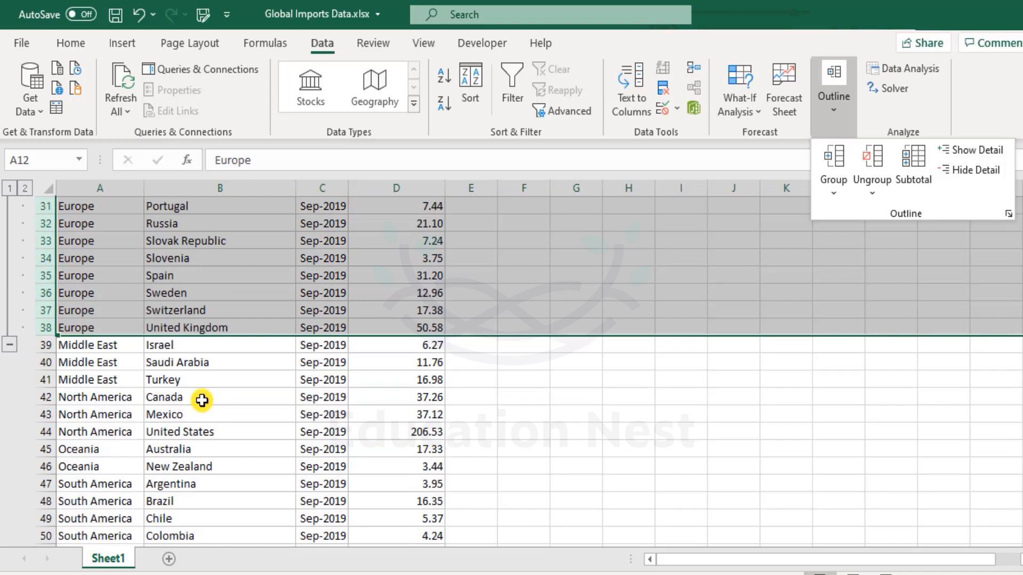
Step: Group the Middle East rows 39 to 41 as an outline group
left_click(44, 345)
left_click_drag(44, 345, 43, 379)
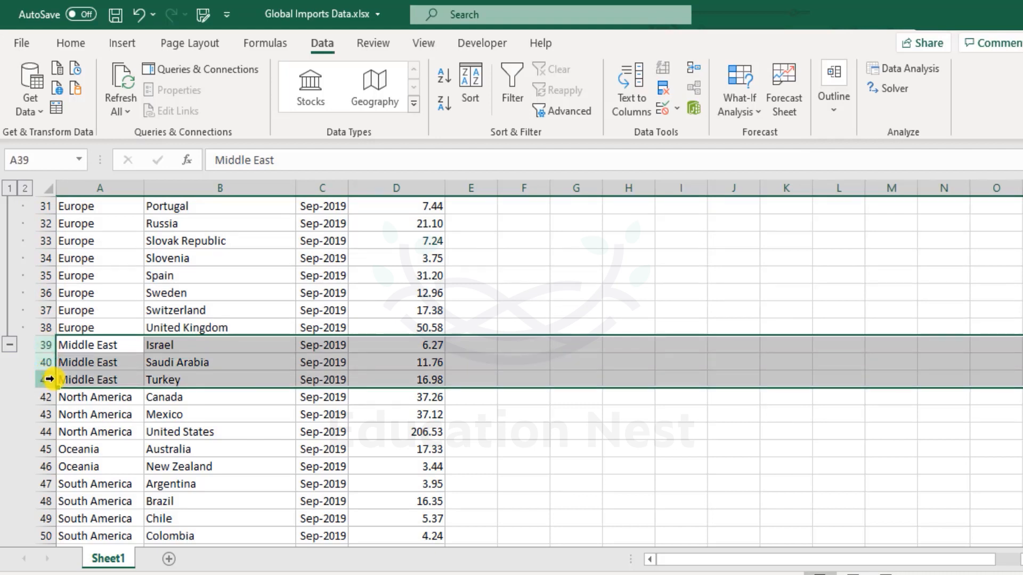
left_click(834, 115)
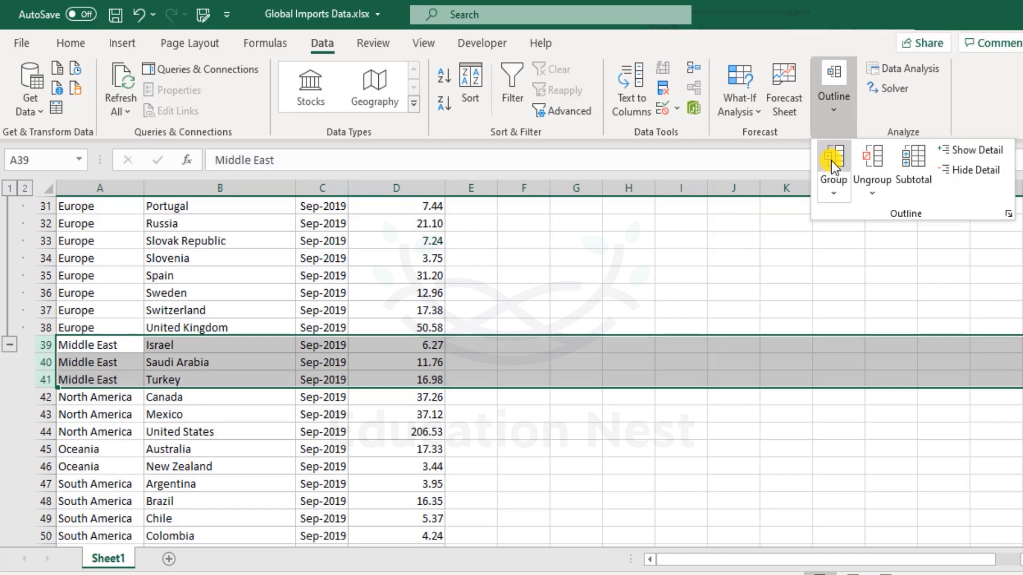
key("Escape")
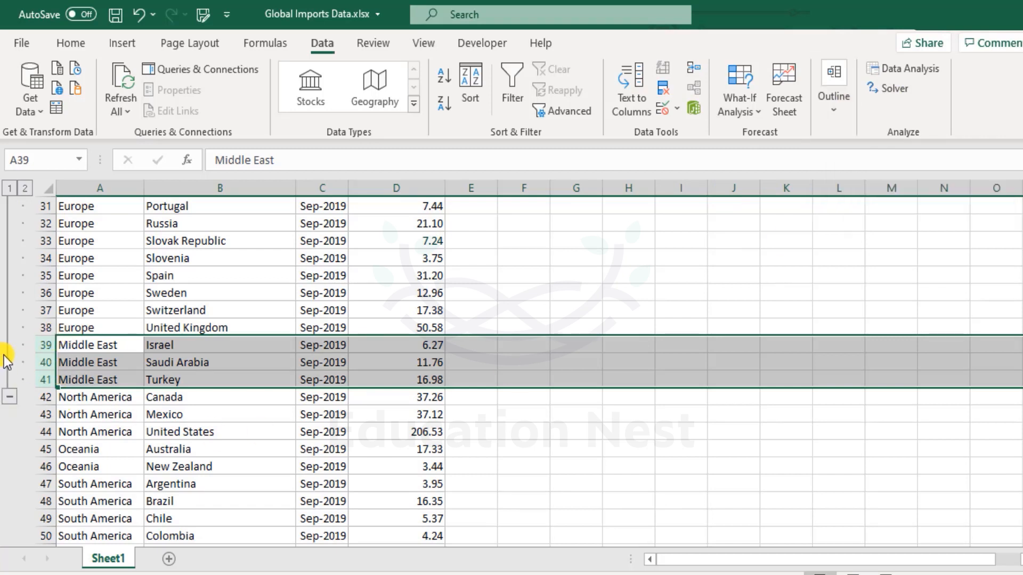
Step: Examine which rows the Asia, Europe and Middle East outline groups cover
scroll(93, 362, "up", 1)
scroll(93, 363, "up", 3)
scroll(91, 361, "down", 3)
scroll(91, 360, "up", 4)
scroll(114, 432, "down", 3)
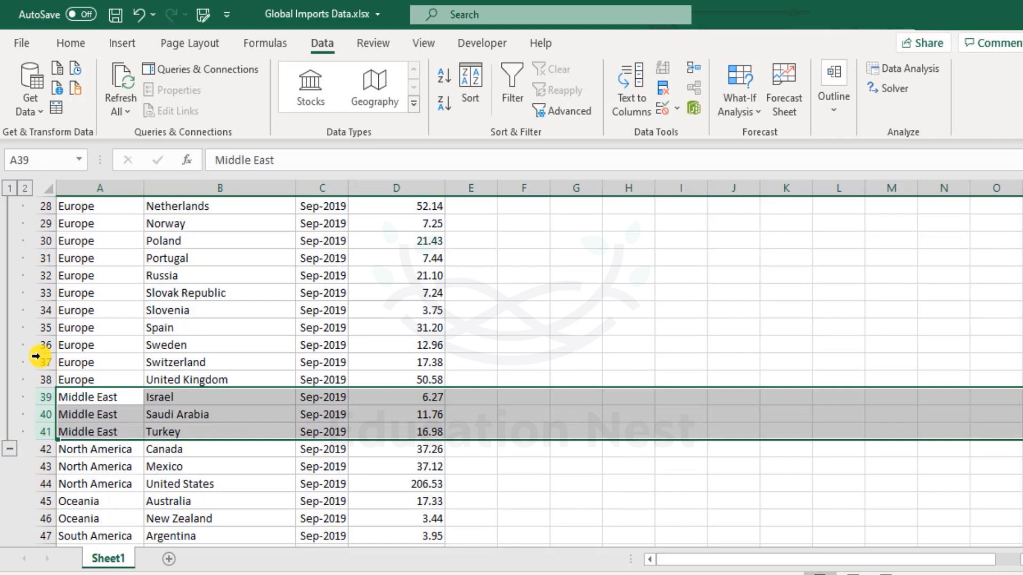
scroll(123, 373, "up", 5)
scroll(144, 380, "up", 4)
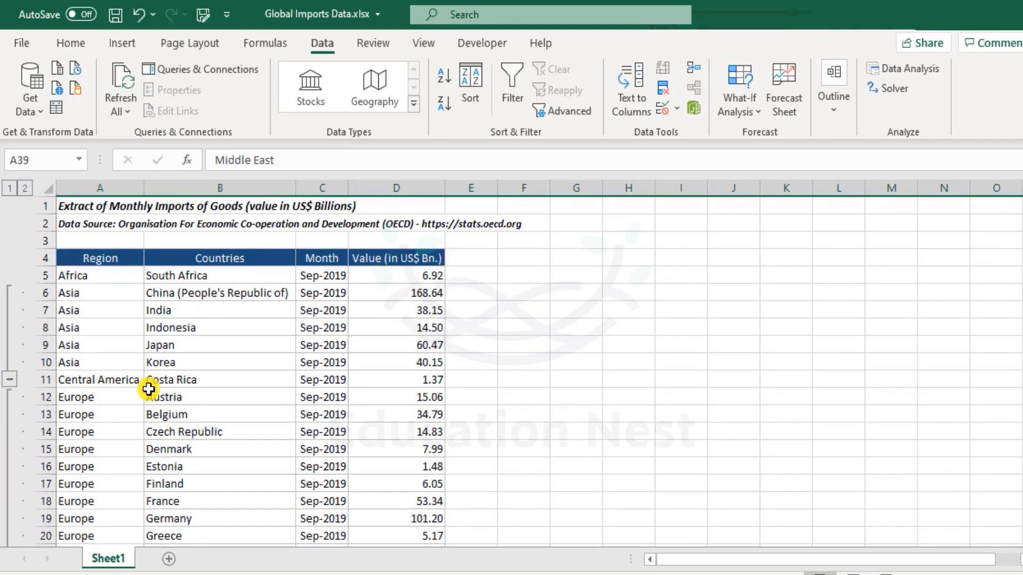
scroll(46, 398, "down", 10)
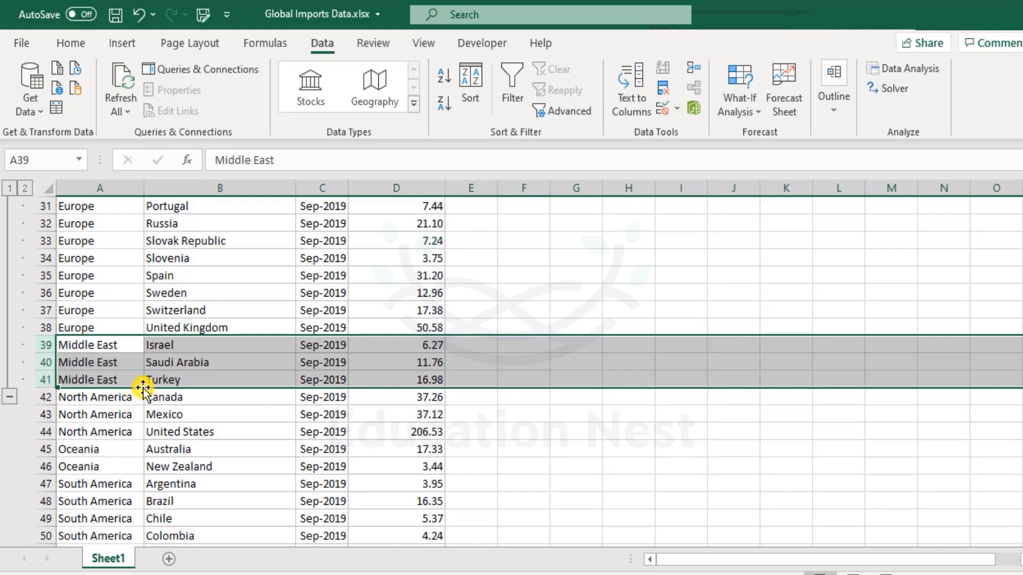
left_click_drag(47, 344, 45, 380)
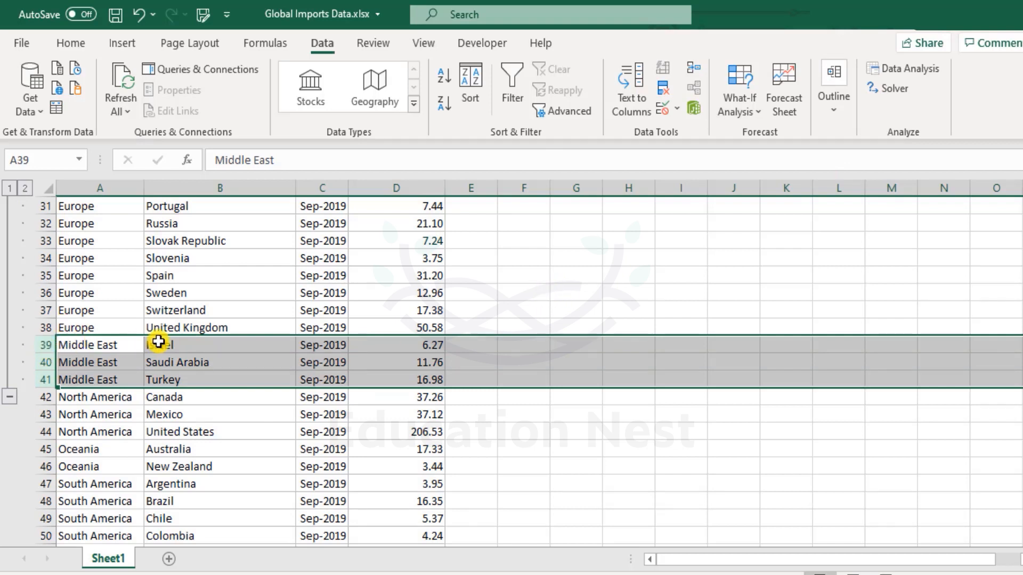
left_click_drag(45, 327, 60, 238)
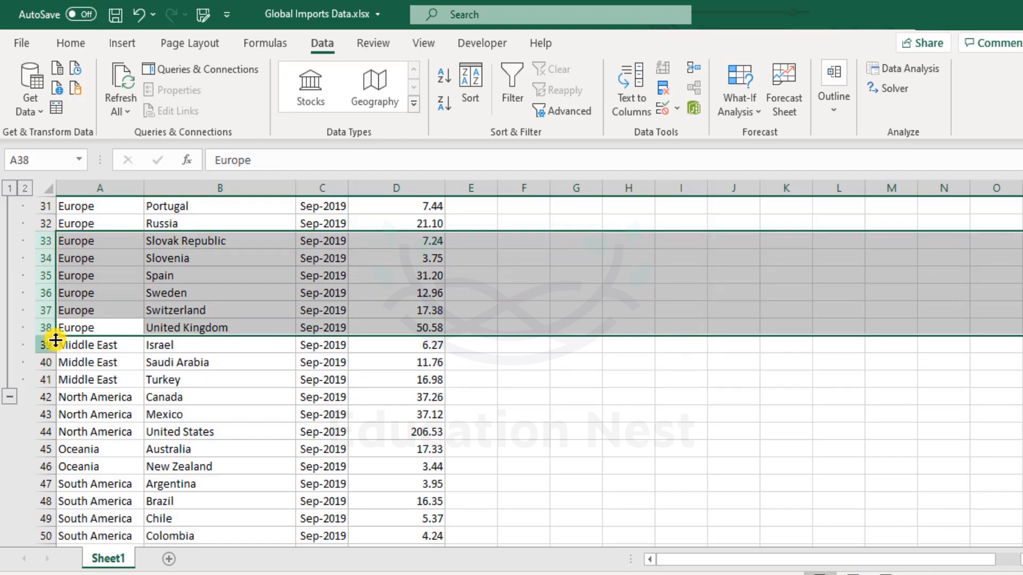
left_click_drag(43, 344, 50, 384)
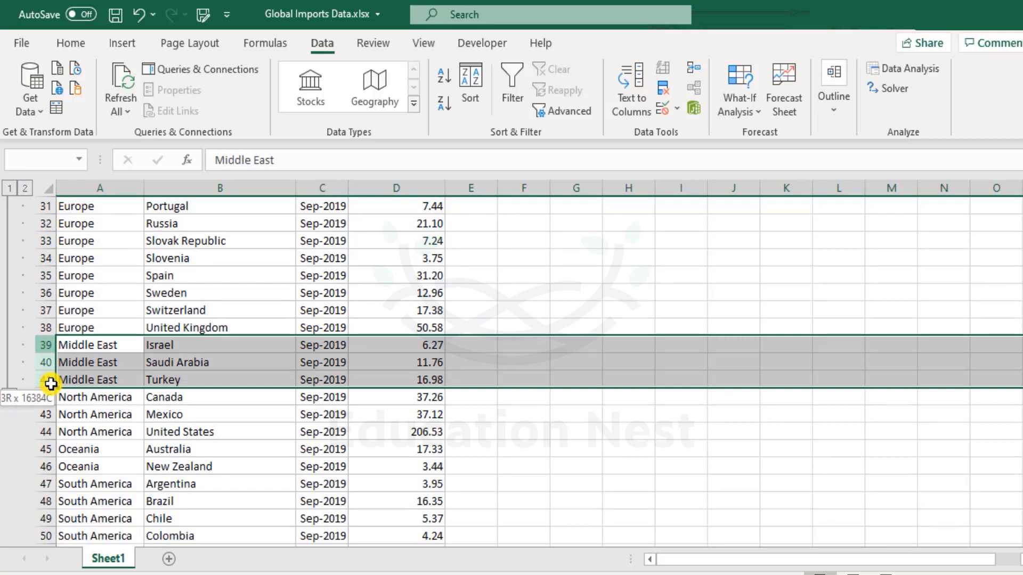
left_click_drag(50, 384, 65, 259)
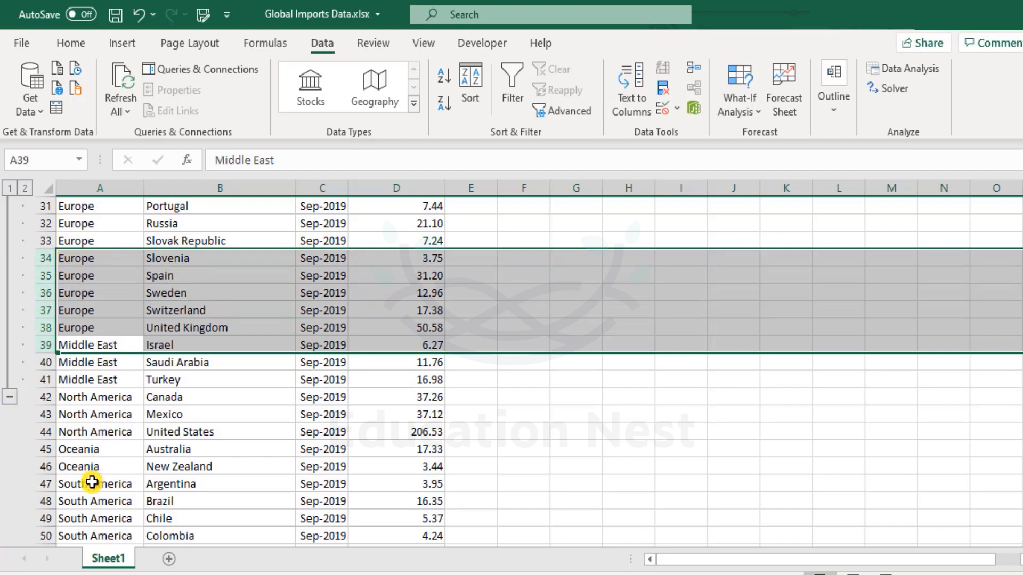
left_click(42, 398)
scroll(121, 369, "up", 4)
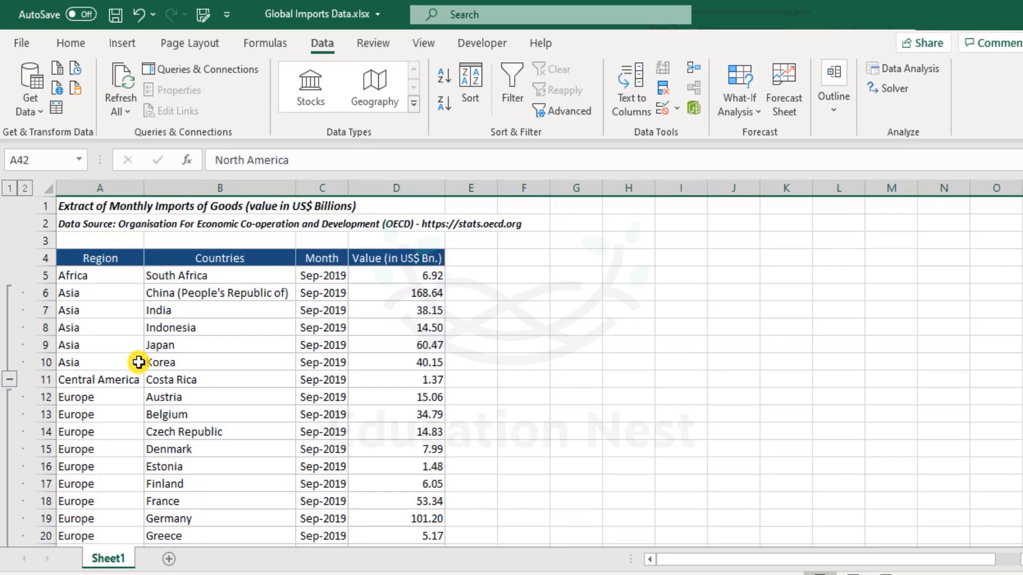
left_click_drag(68, 293, 75, 361)
left_click_drag(75, 397, 79, 501)
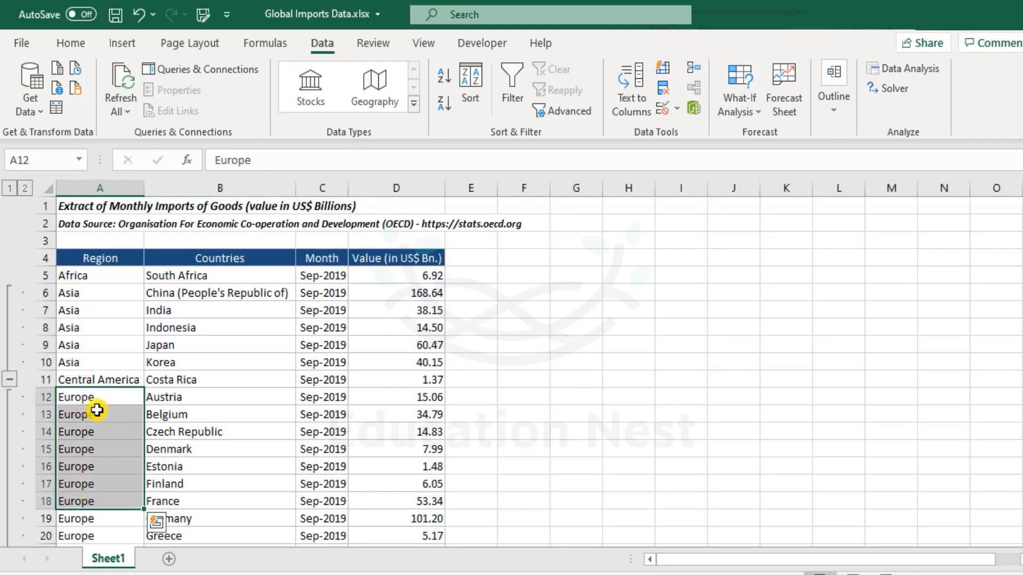
left_click(47, 380)
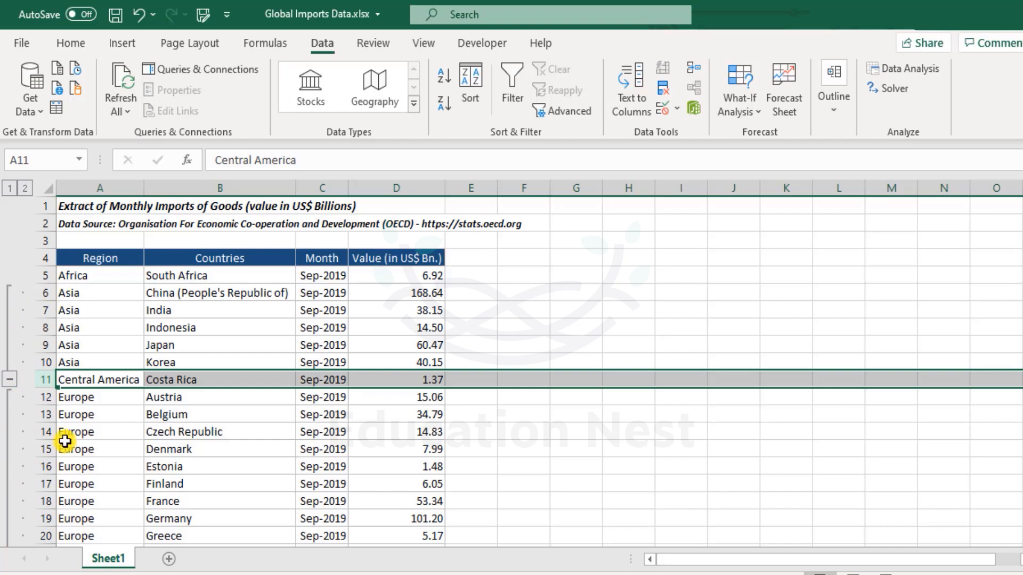
scroll(80, 431, "down", 8)
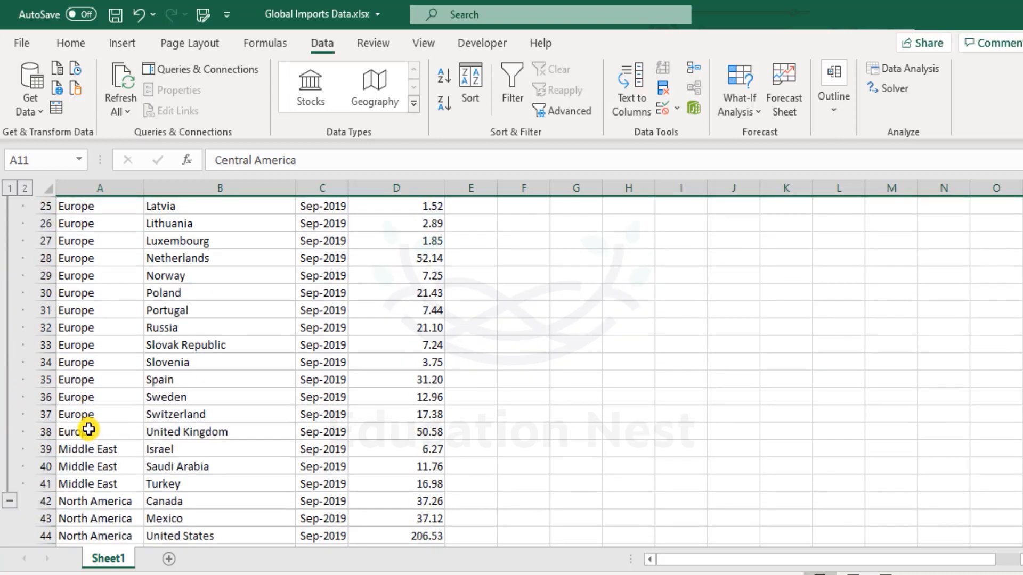
Step: Clear the Canada row 42 and group the North America rows 43 and 44
scroll(88, 430, "down", 4)
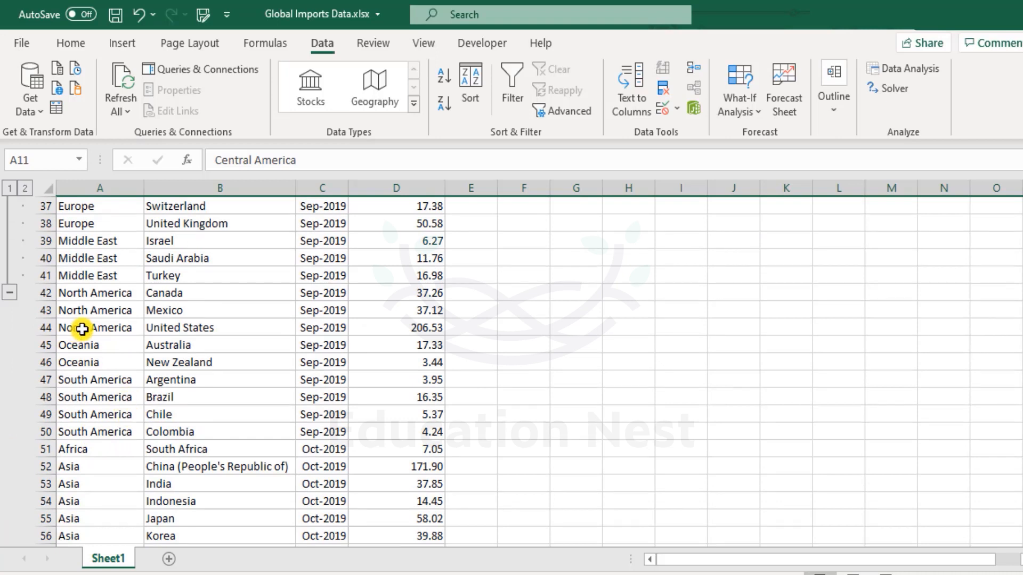
left_click(134, 292)
left_click_drag(133, 293, 433, 291)
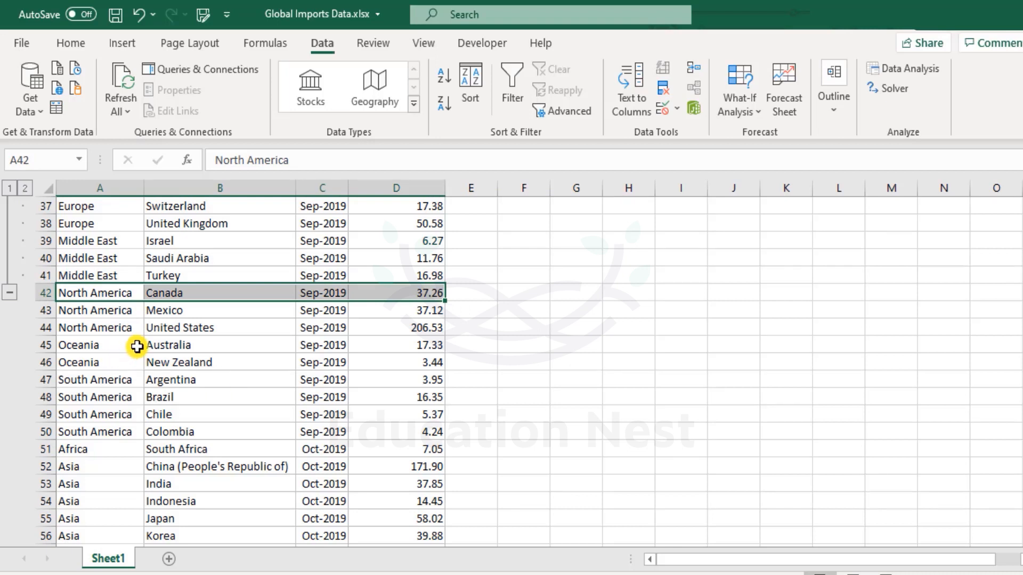
key("Delete")
key("Down")
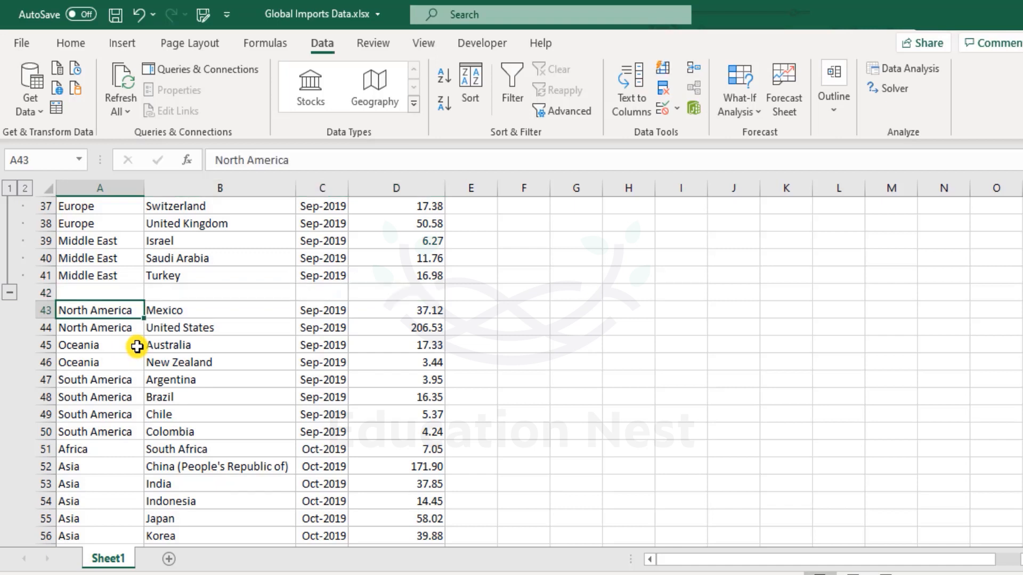
key("shift+Down")
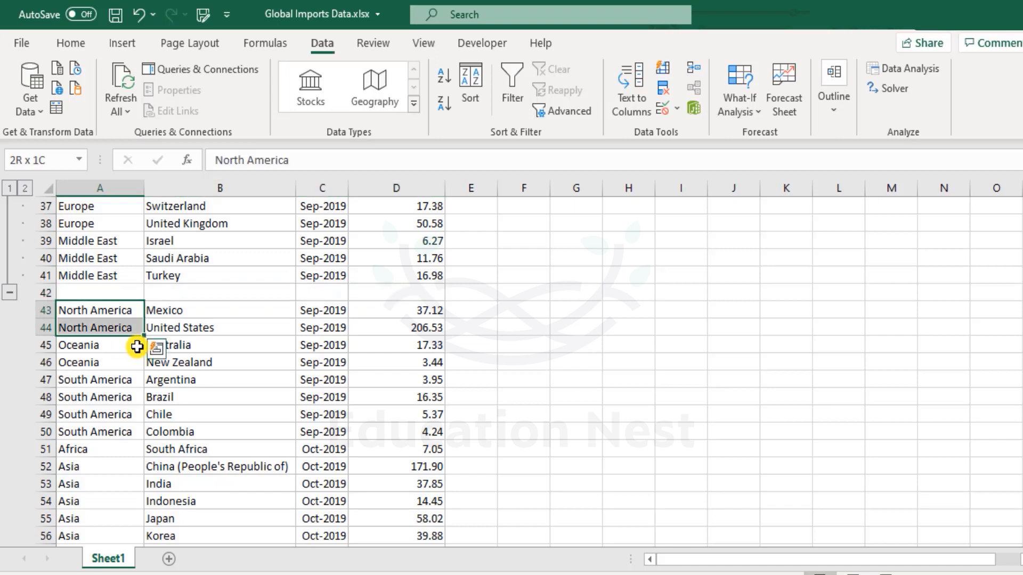
key("shift+space")
left_click(834, 110)
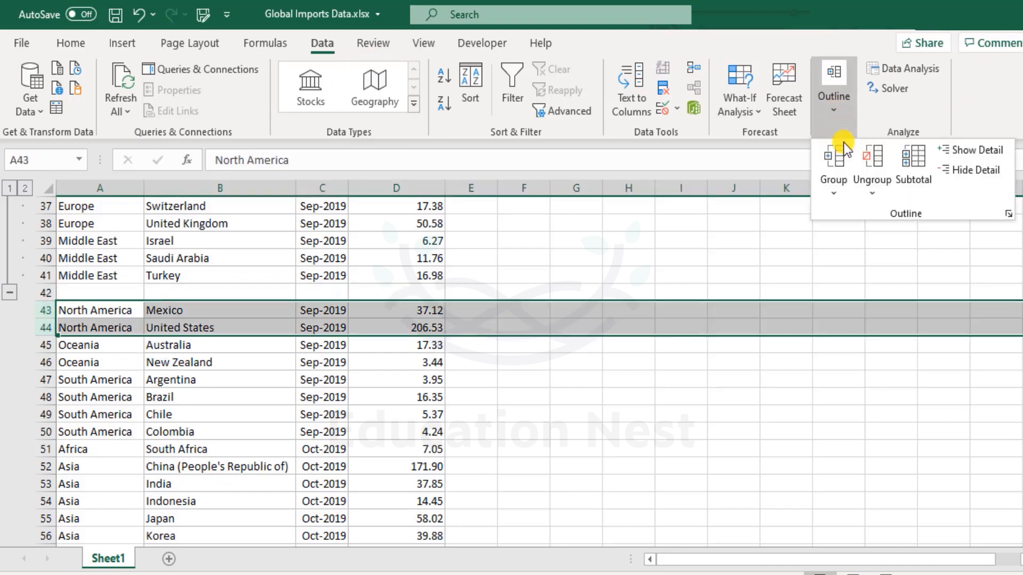
left_click(834, 156)
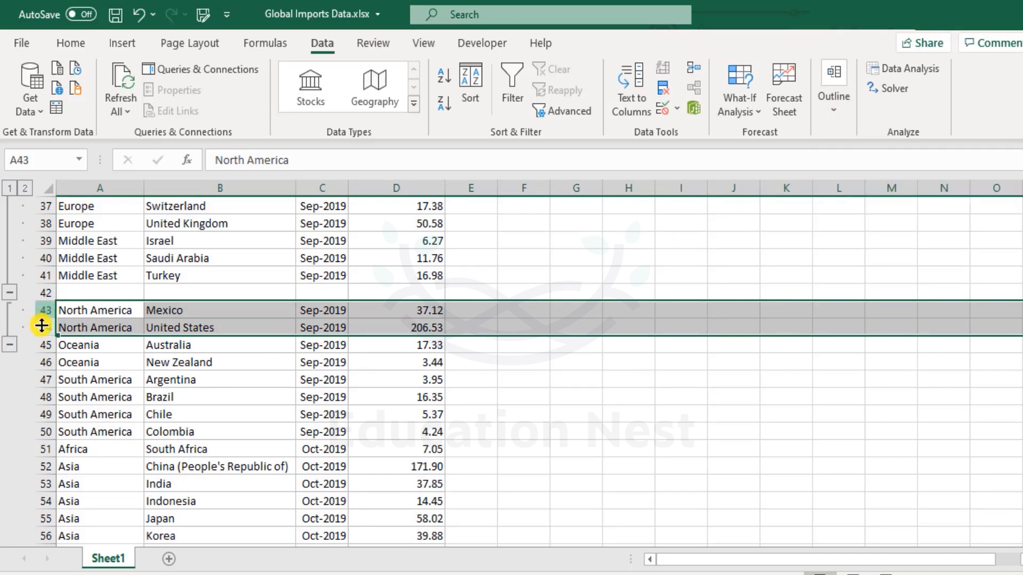
Step: Undo the North America grouping and the cleared row
left_click(125, 310)
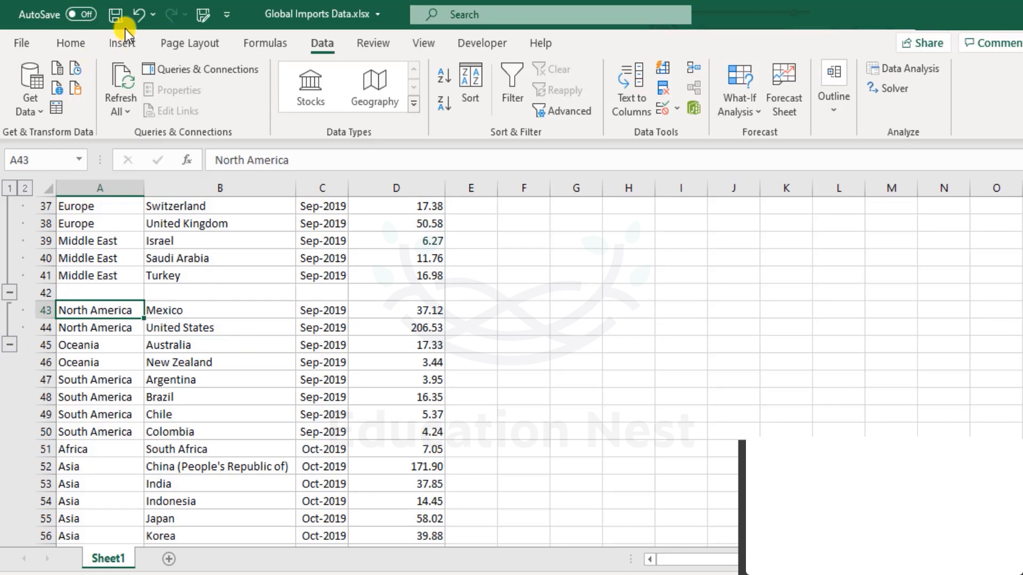
left_click(138, 15)
left_click(137, 14)
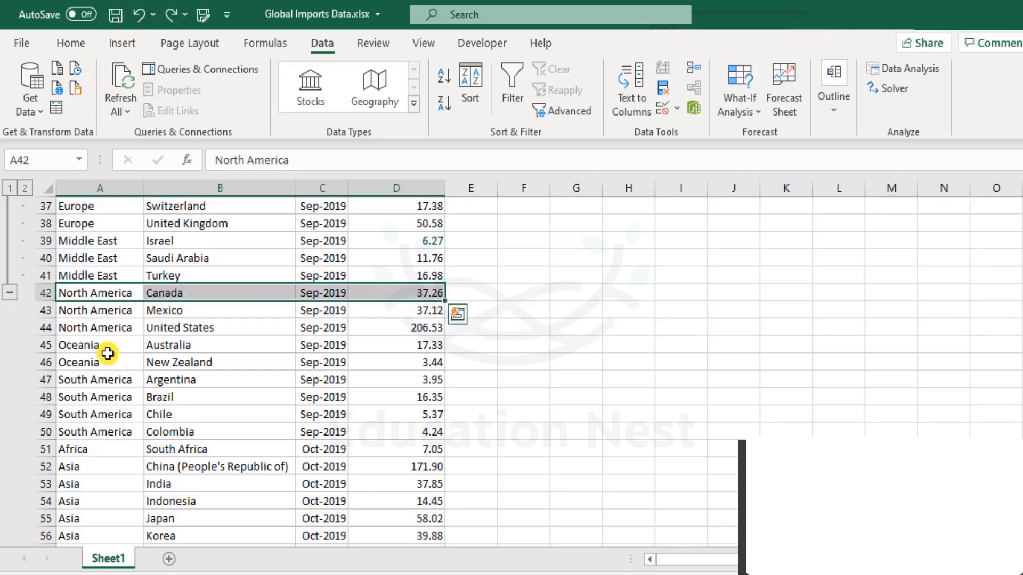
scroll(109, 320, "up", 2)
left_click(115, 295)
scroll(116, 295, "up", 10)
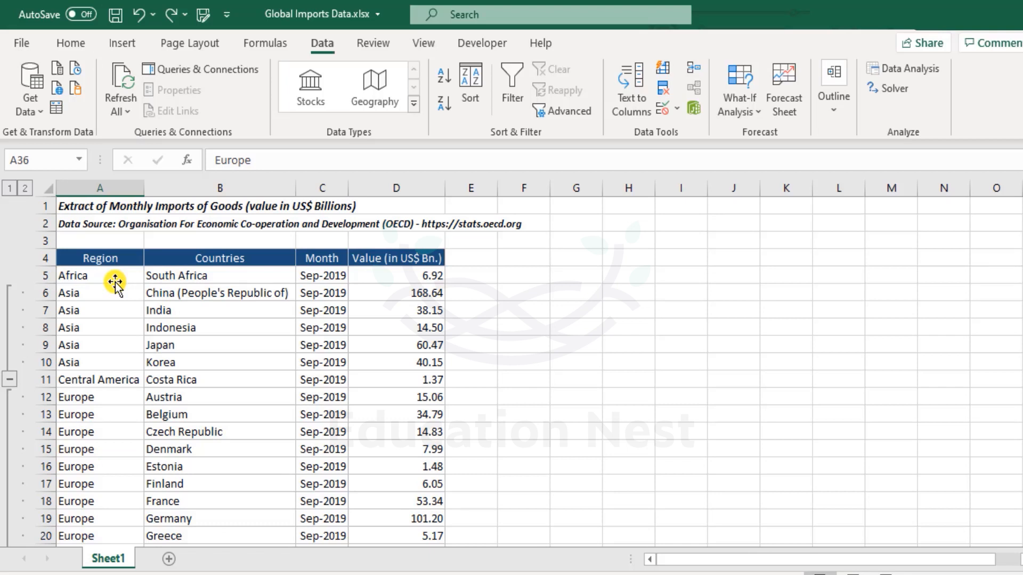
left_click(841, 99)
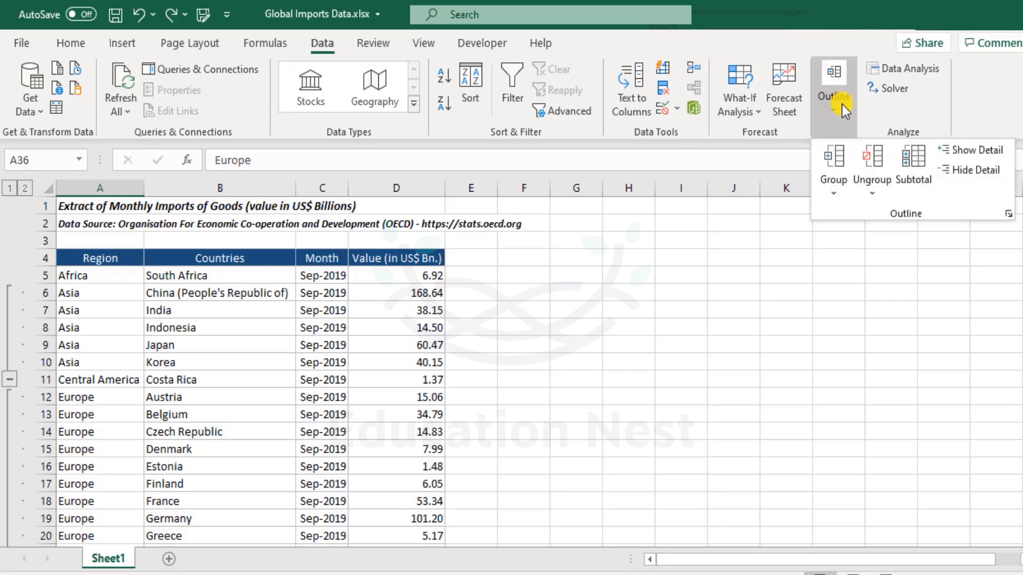
left_click(874, 165)
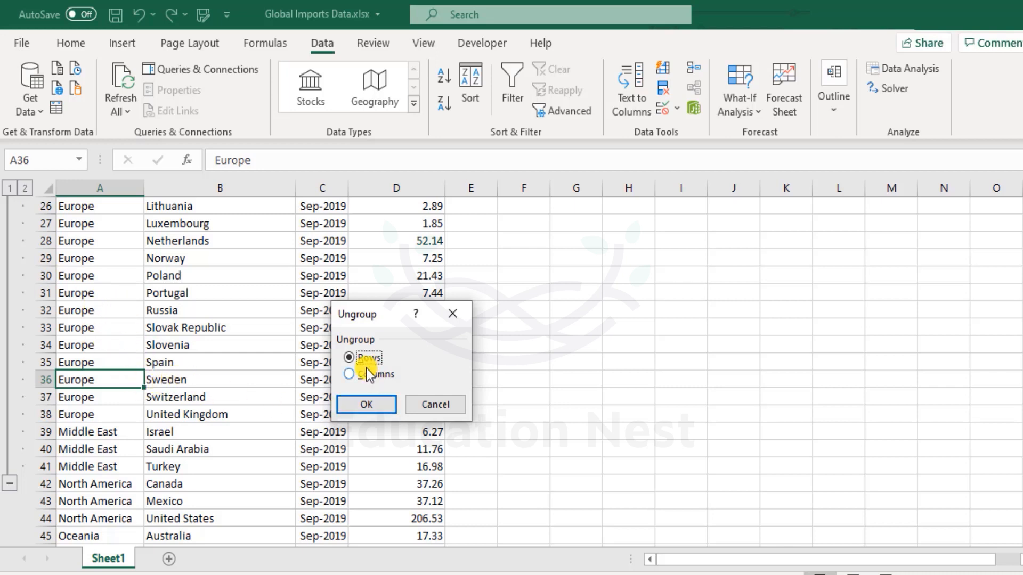
left_click(449, 404)
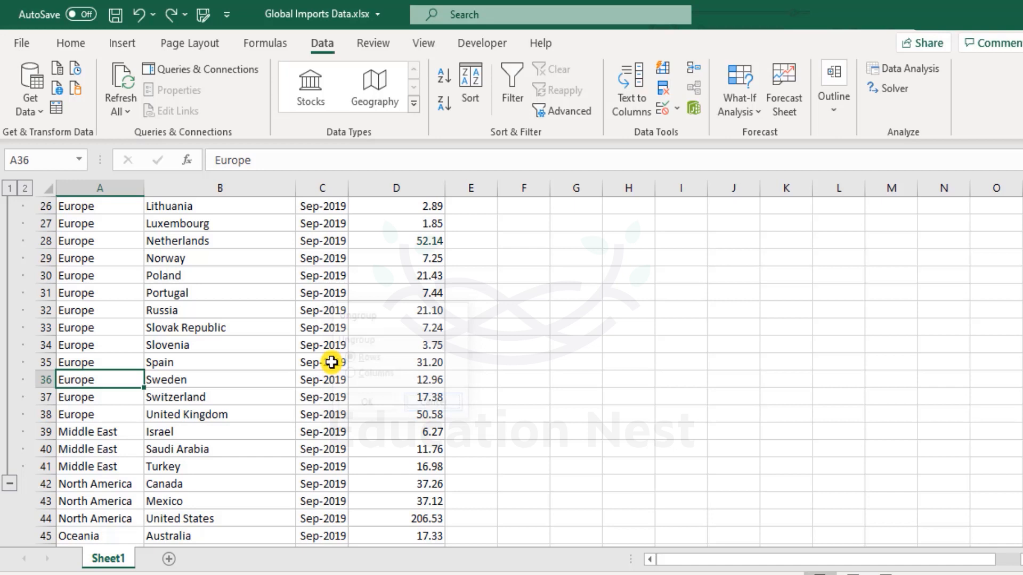
Step: Ungroup rows 6 to 41 to remove the row outline groups
left_click_drag(43, 205, 39, 261)
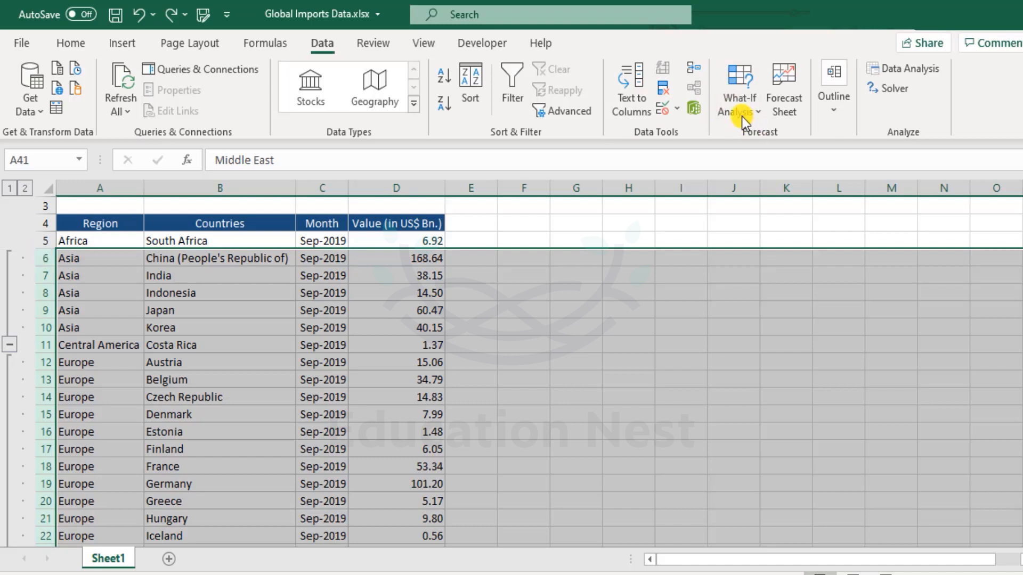
left_click(843, 99)
left_click(872, 187)
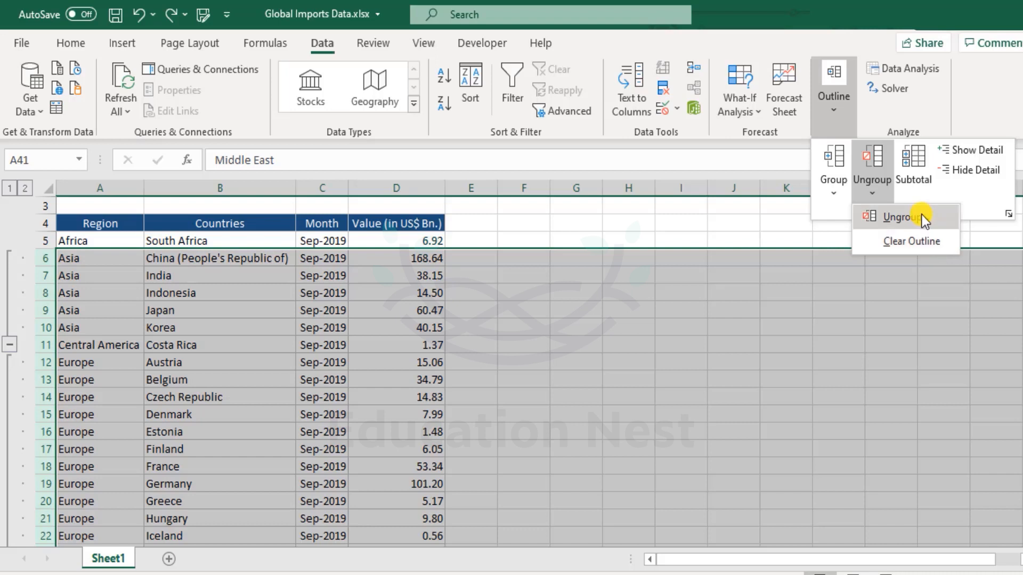
left_click(900, 217)
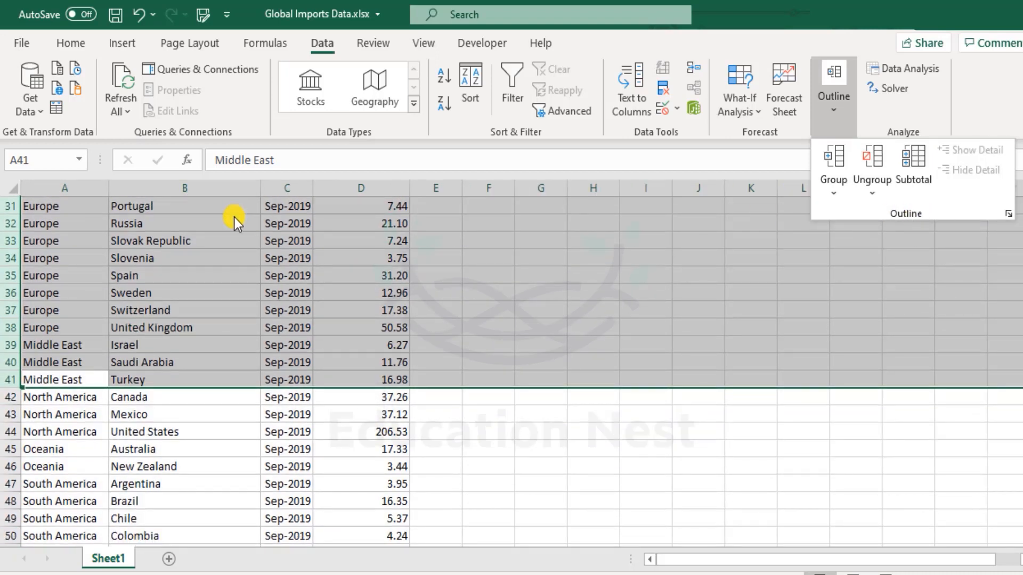
Step: Group the Month and Value columns C and D as a column outline group
scroll(260, 288, "up", 10)
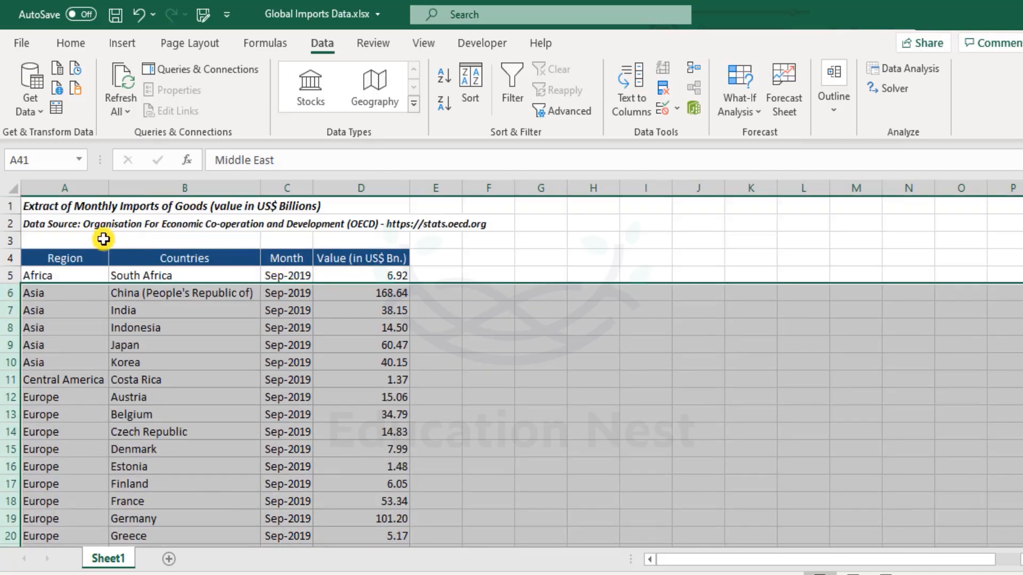
left_click(54, 206)
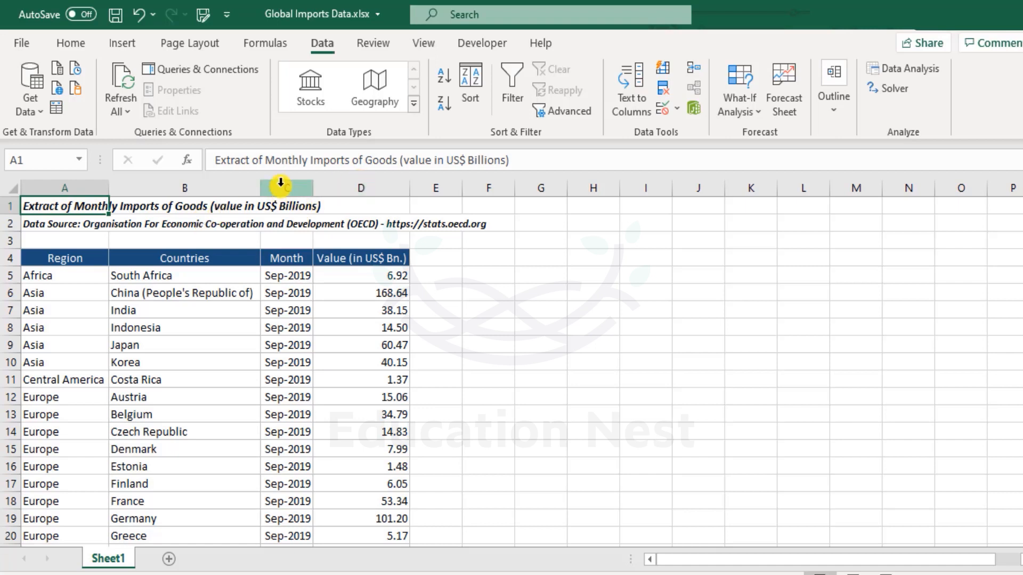
left_click_drag(280, 184, 383, 186)
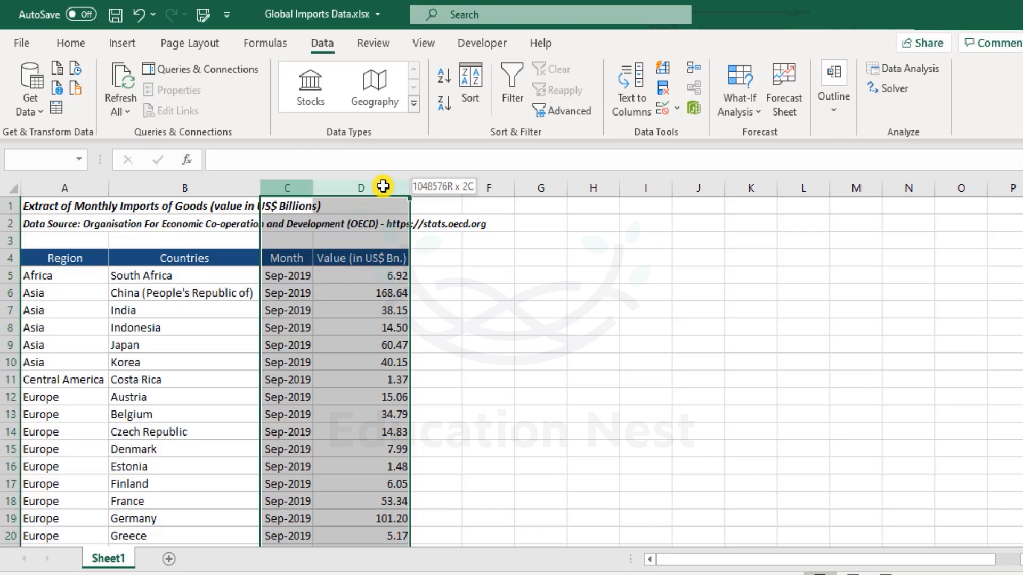
left_click_drag(383, 186, 383, 186)
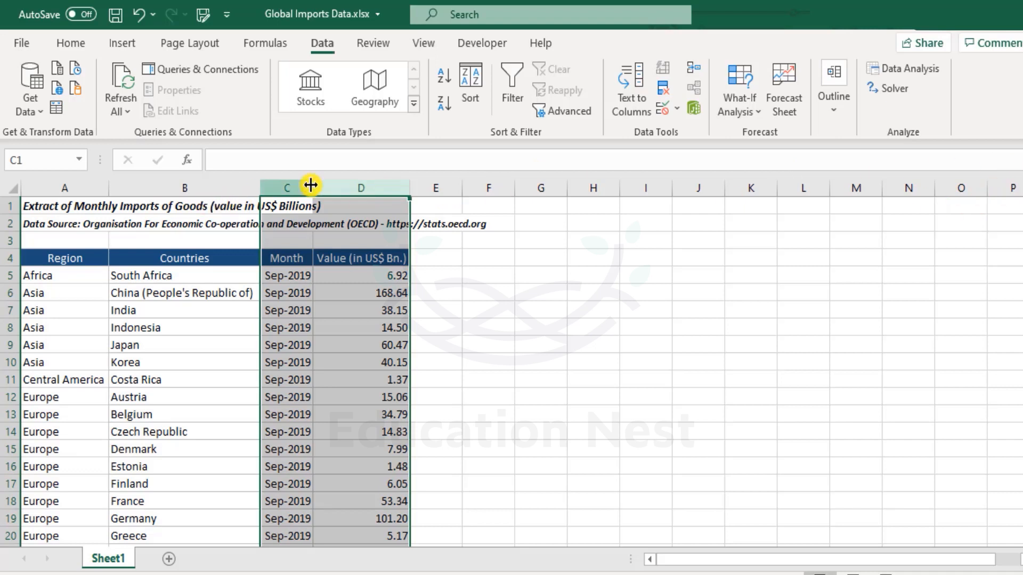
left_click_drag(290, 183, 361, 177)
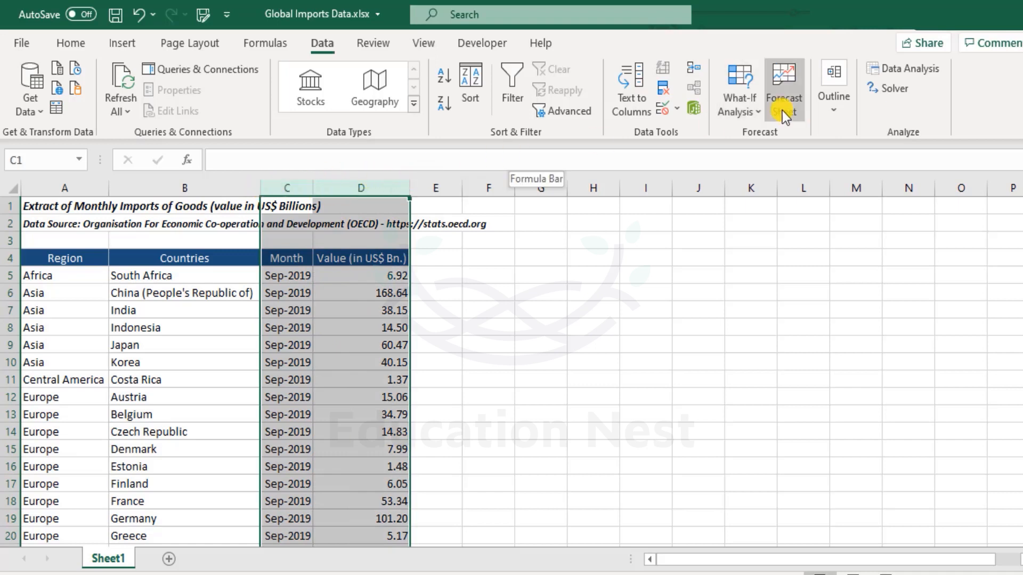
left_click(828, 107)
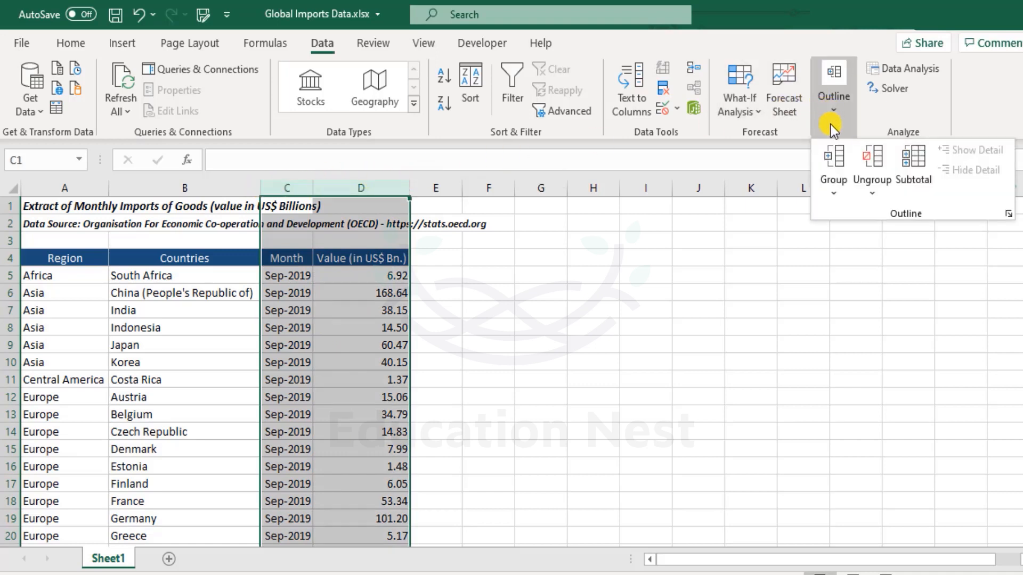
left_click(834, 160)
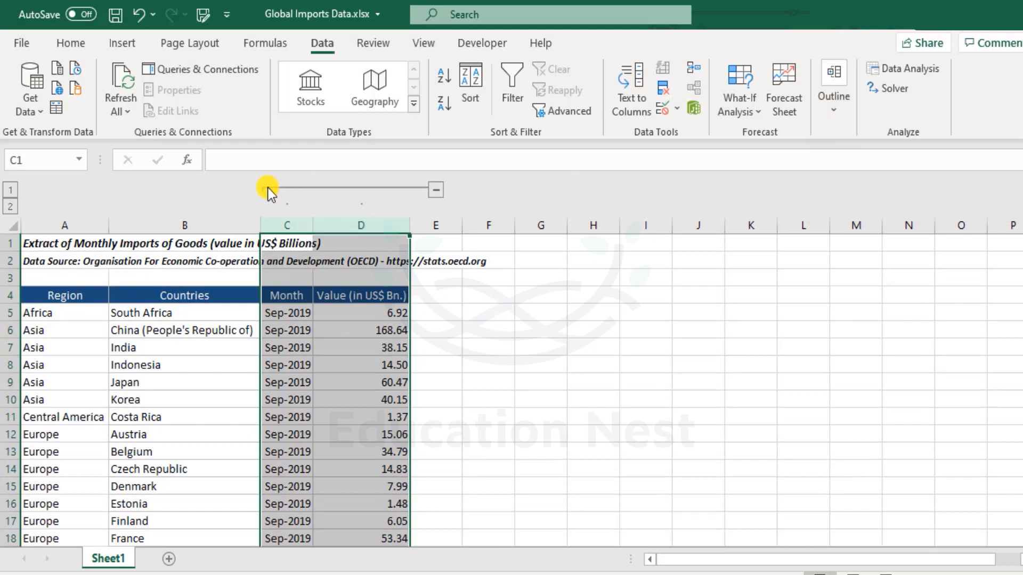
Step: Collapse and expand the C–D column group with its outline button and the level 1 and 2 buttons
left_click(436, 189)
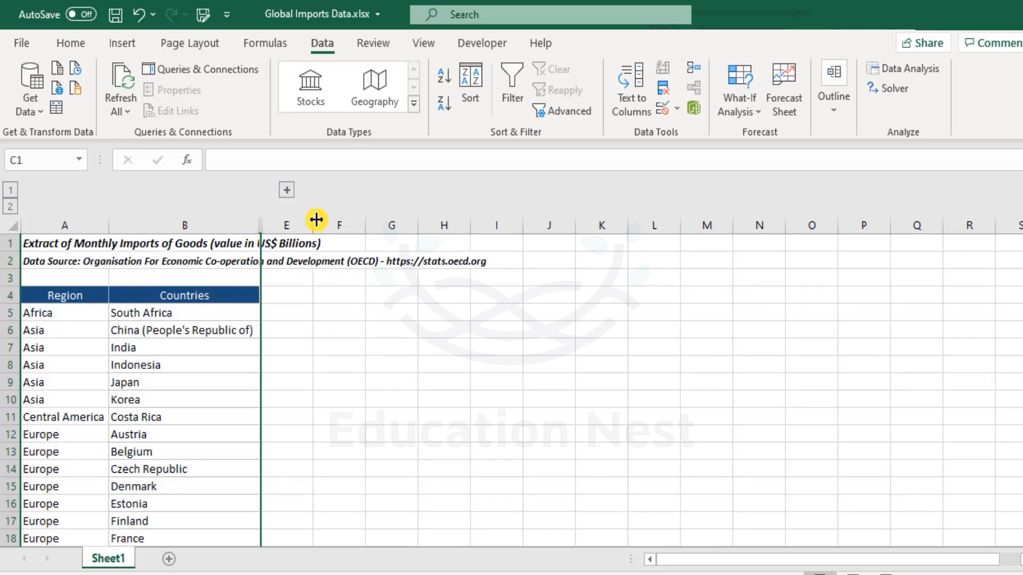
left_click(287, 189)
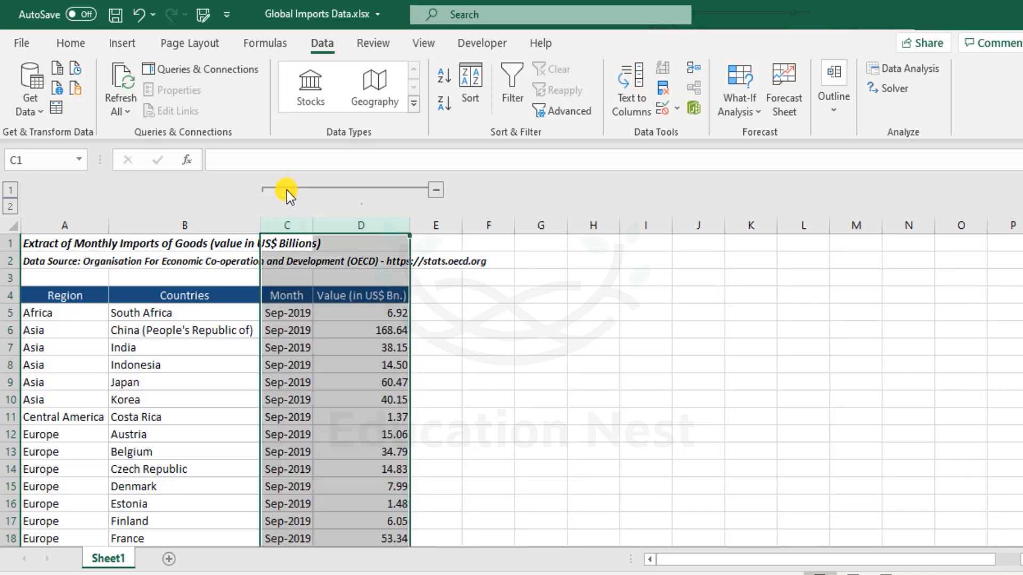
left_click(13, 192)
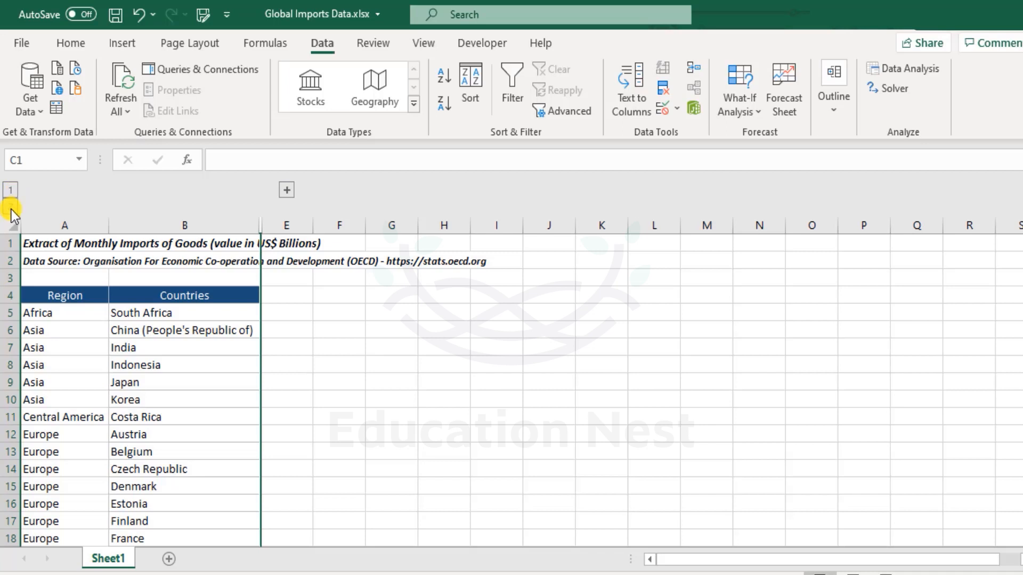
left_click(11, 210)
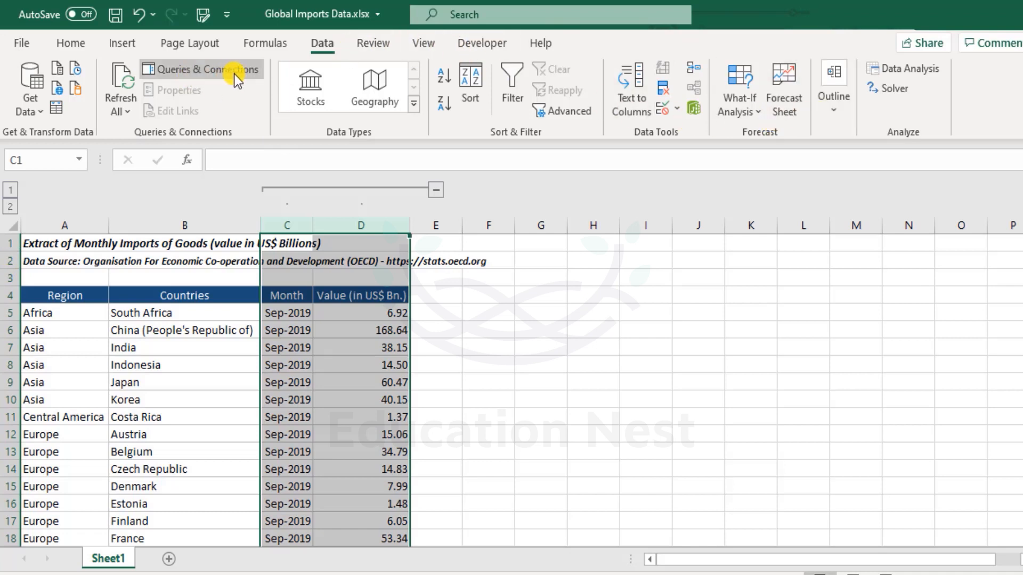
Step: Ungroup columns C and D
left_click(839, 113)
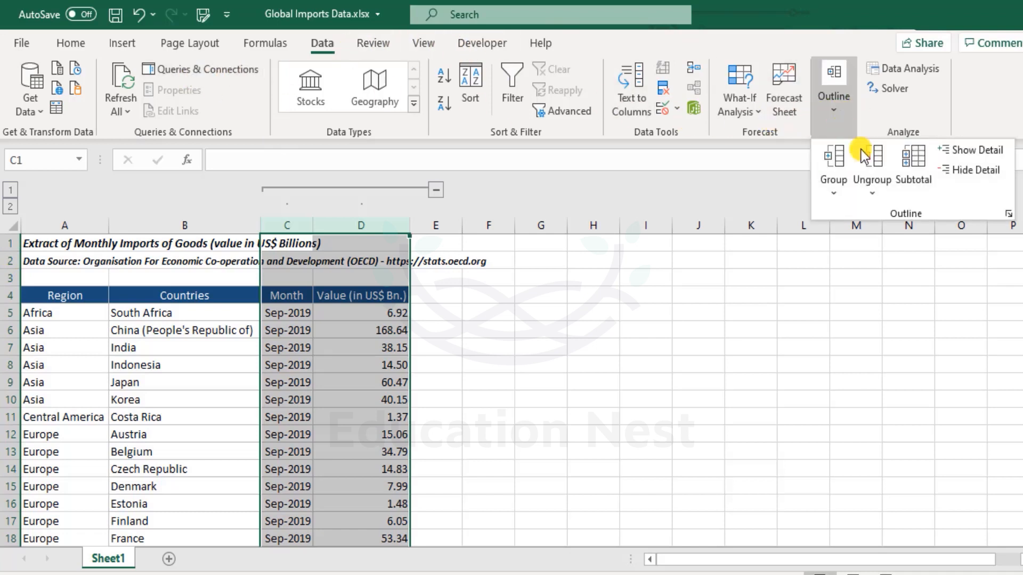
left_click(878, 161)
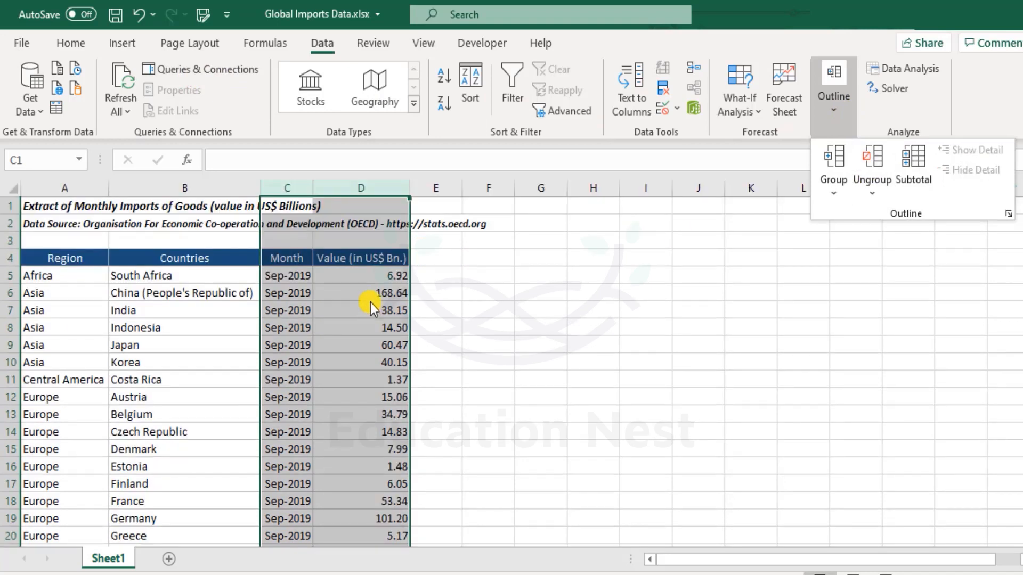
Step: Select columns C and D again and open the outline options
left_click_drag(283, 185, 393, 187)
left_click(816, 102)
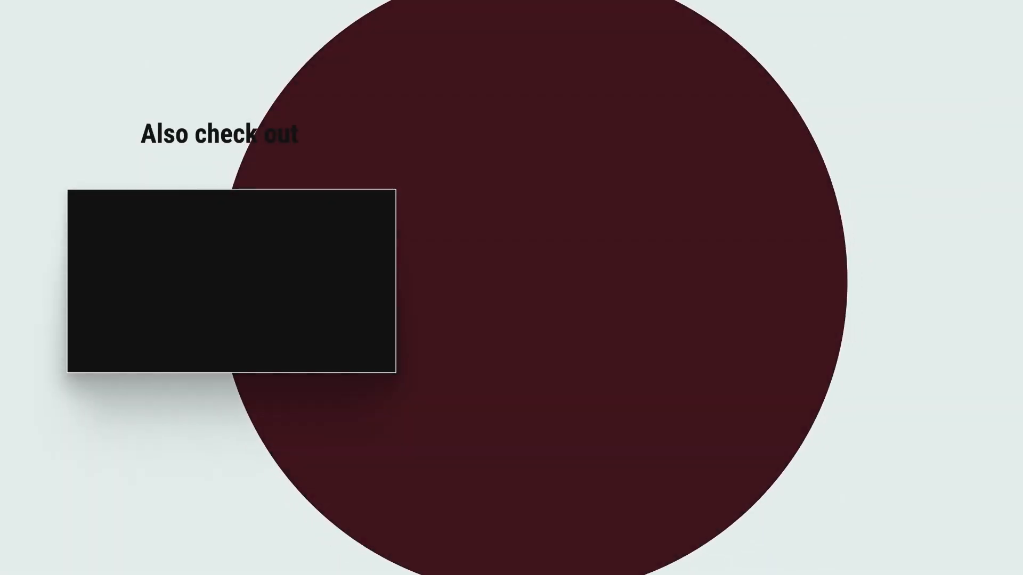